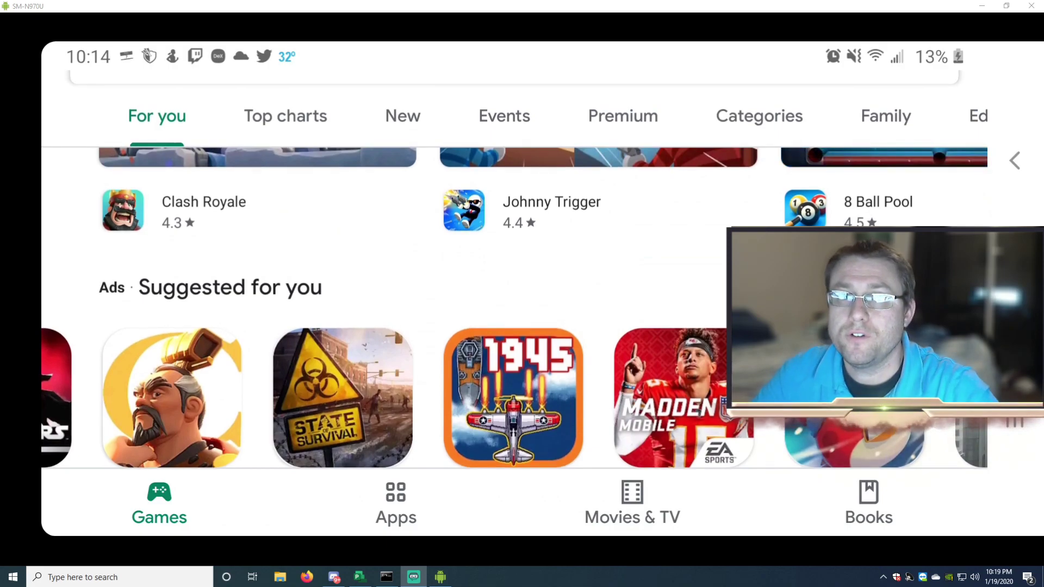
scroll(514, 307, up, 1)
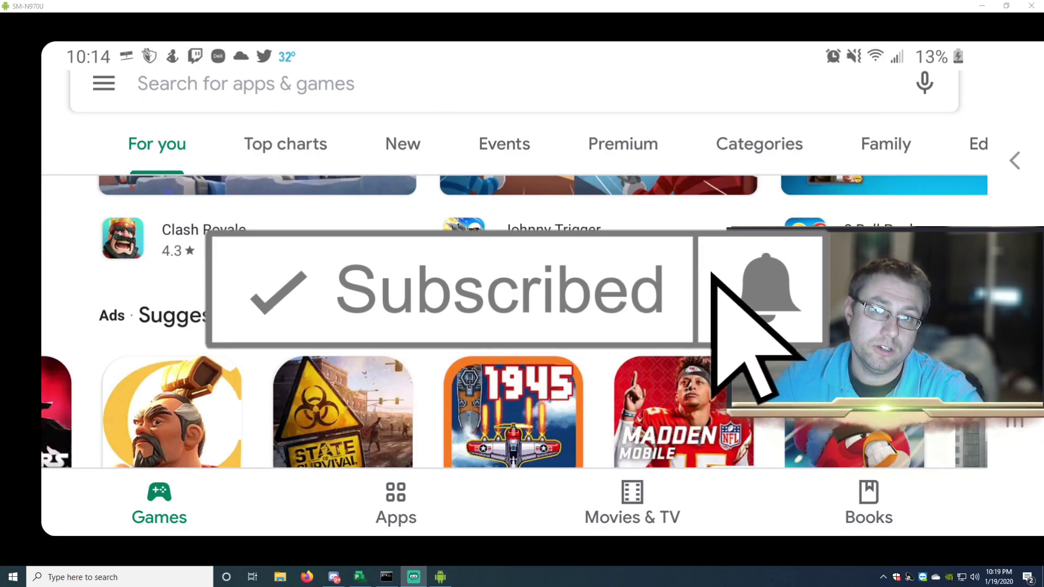
scroll(513, 321, up, 1)
scroll(514, 321, down, 1)
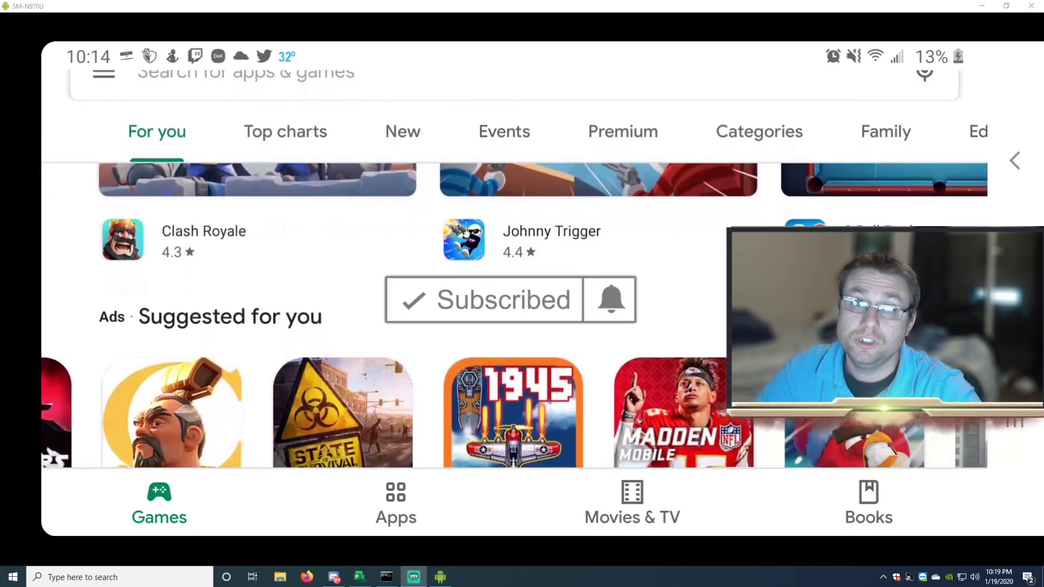
scroll(513, 321, up, 1)
scroll(513, 321, down, 1)
scroll(513, 321, up, 1)
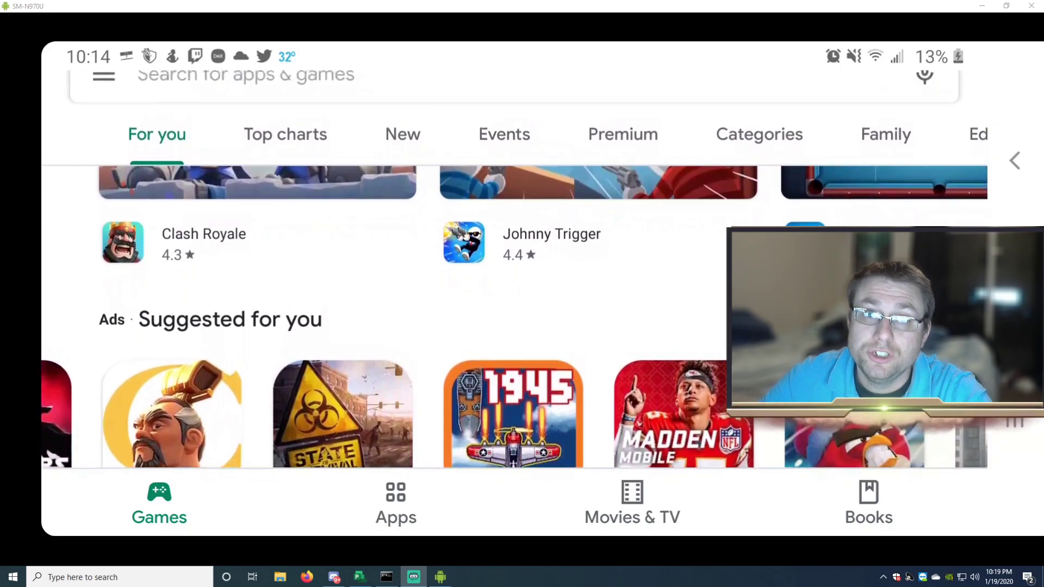
scroll(514, 269, up, 3)
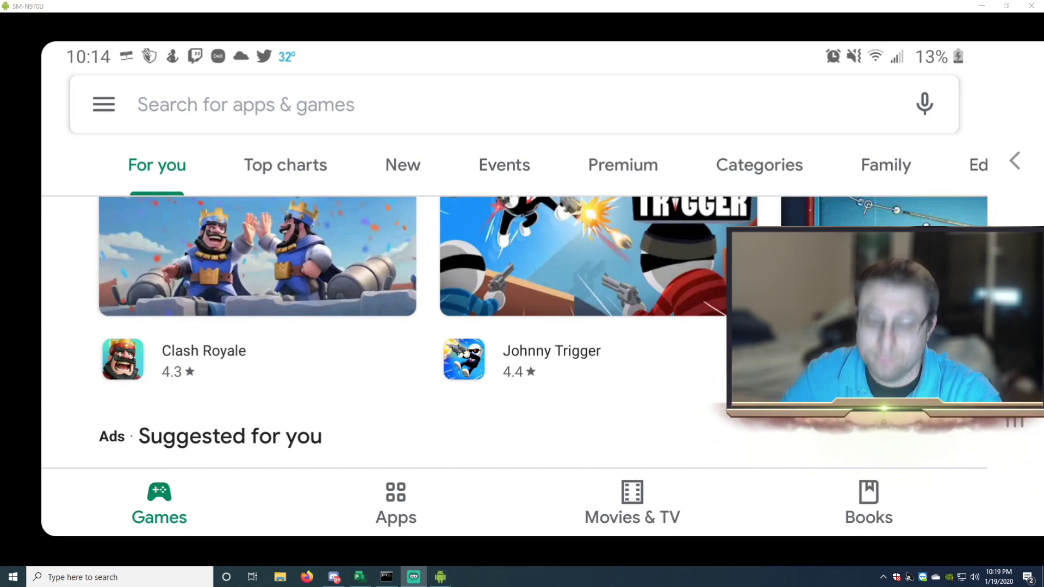
scroll(515, 304, up, 1)
scroll(515, 305, down, 2)
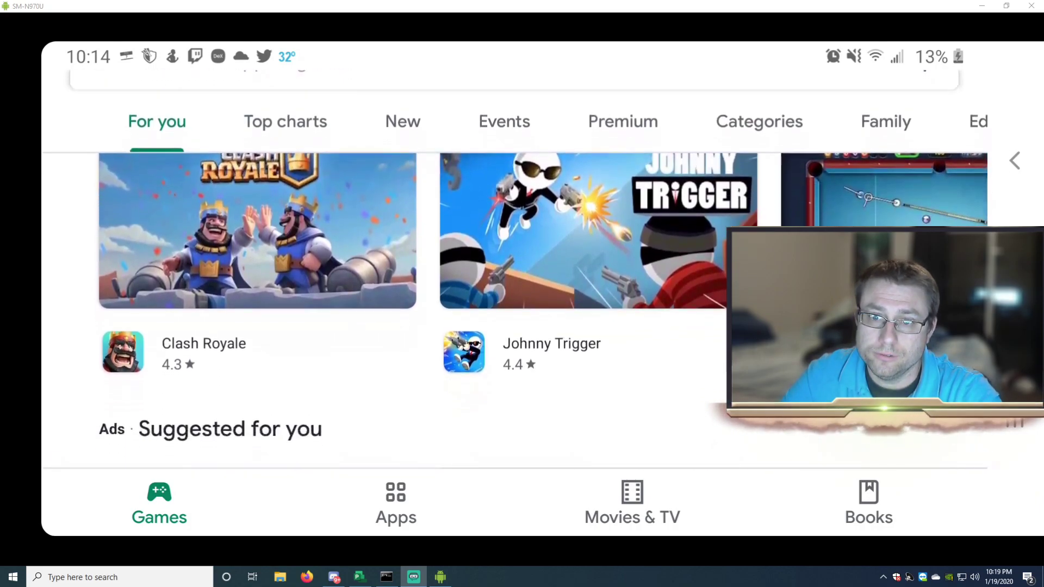
scroll(515, 272, up, 2)
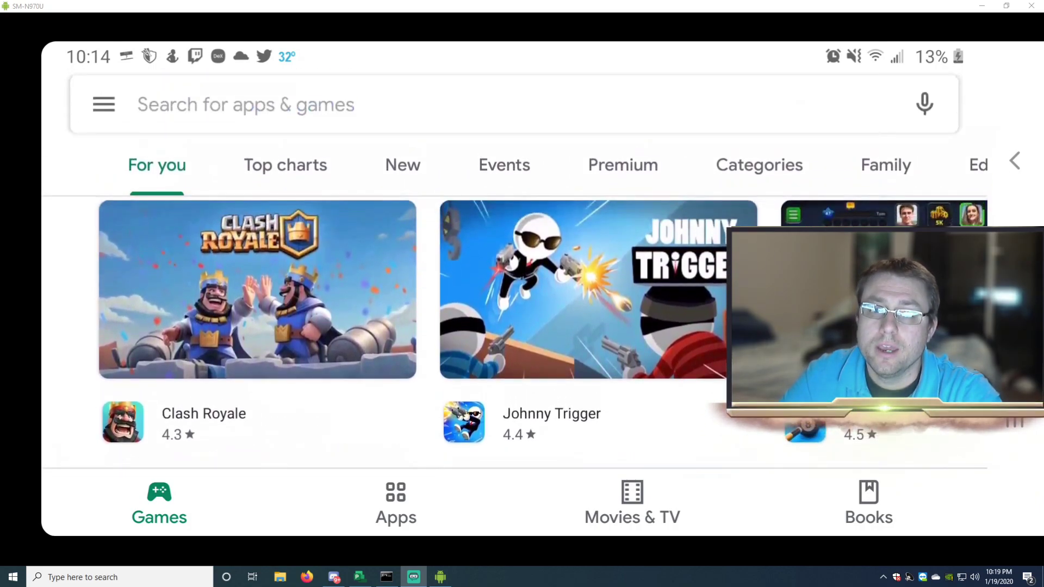
scroll(514, 272, down, 1)
scroll(514, 272, up, 2)
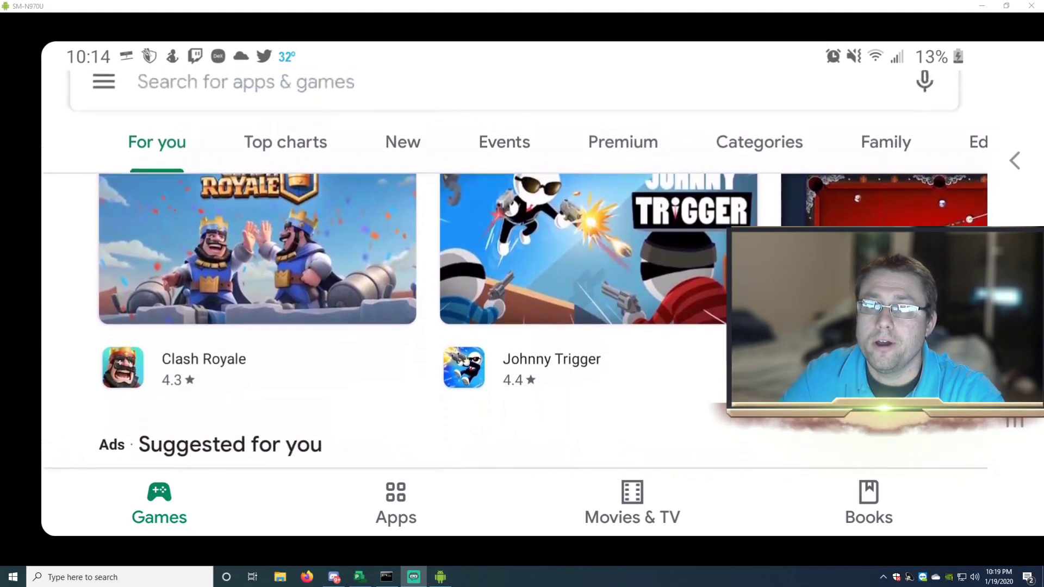
scroll(514, 272, up, 1)
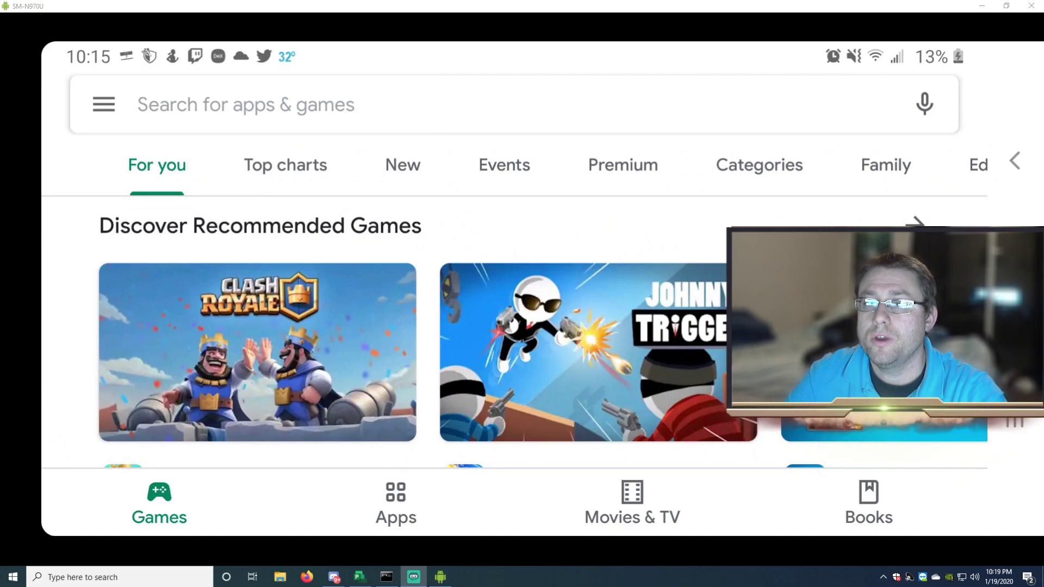
scroll(515, 272, down, 1)
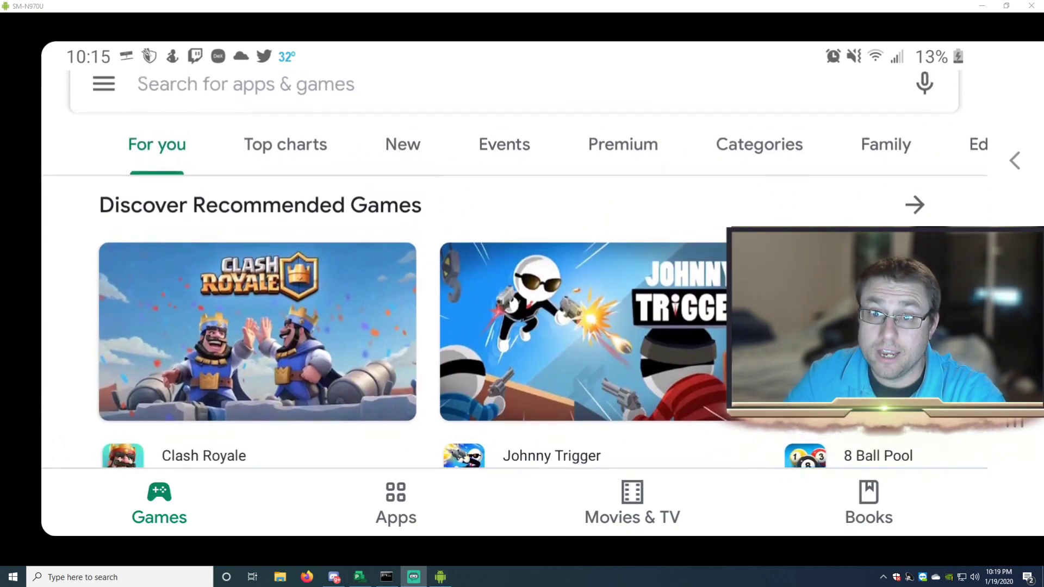
scroll(514, 272, up, 1)
scroll(514, 272, down, 1)
scroll(515, 272, up, 1)
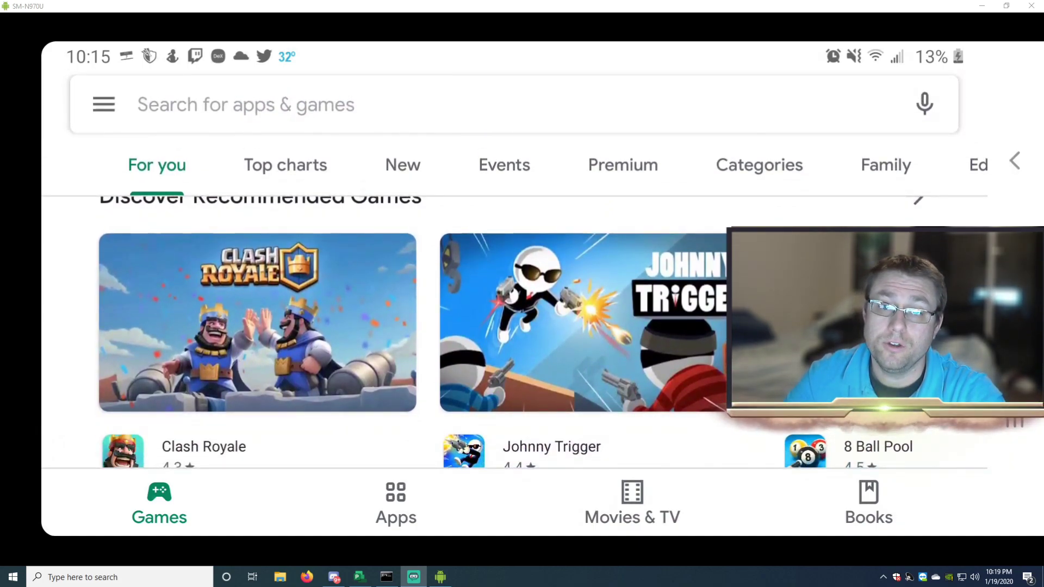
scroll(515, 327, up, 1)
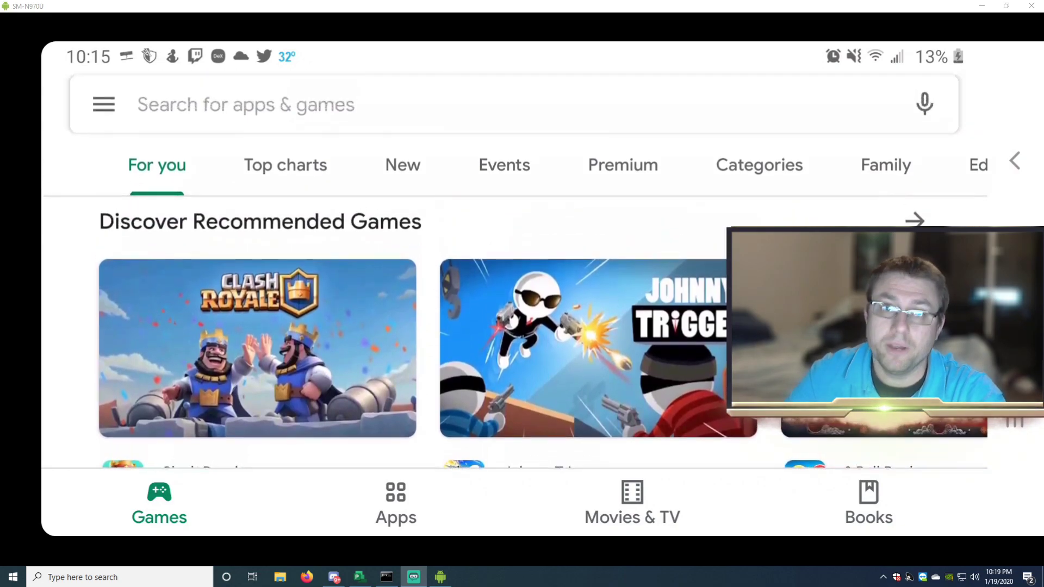
scroll(514, 272, down, 1)
scroll(515, 271, up, 1)
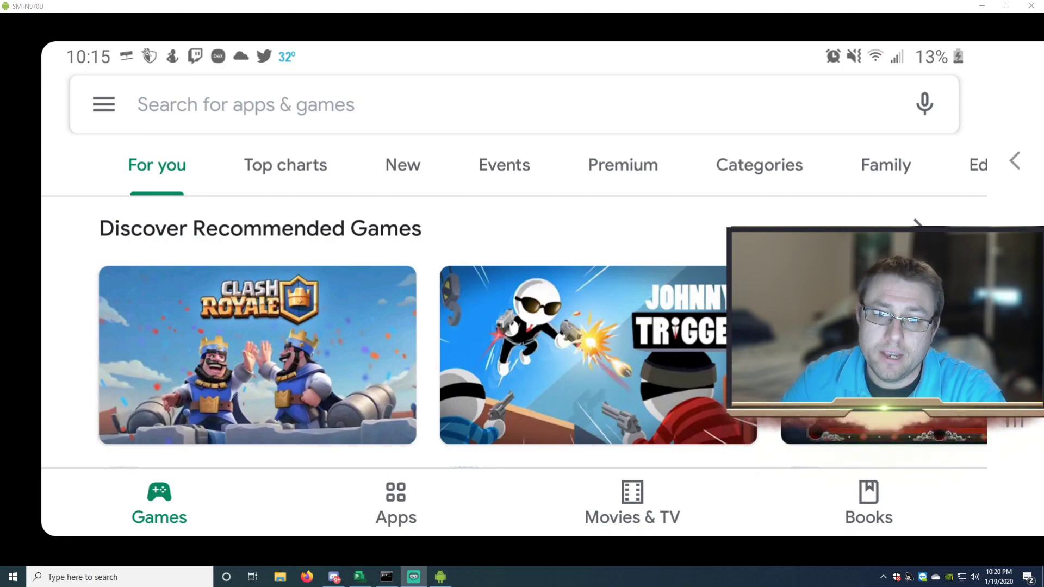
scroll(514, 331, down, 1)
scroll(514, 331, up, 1)
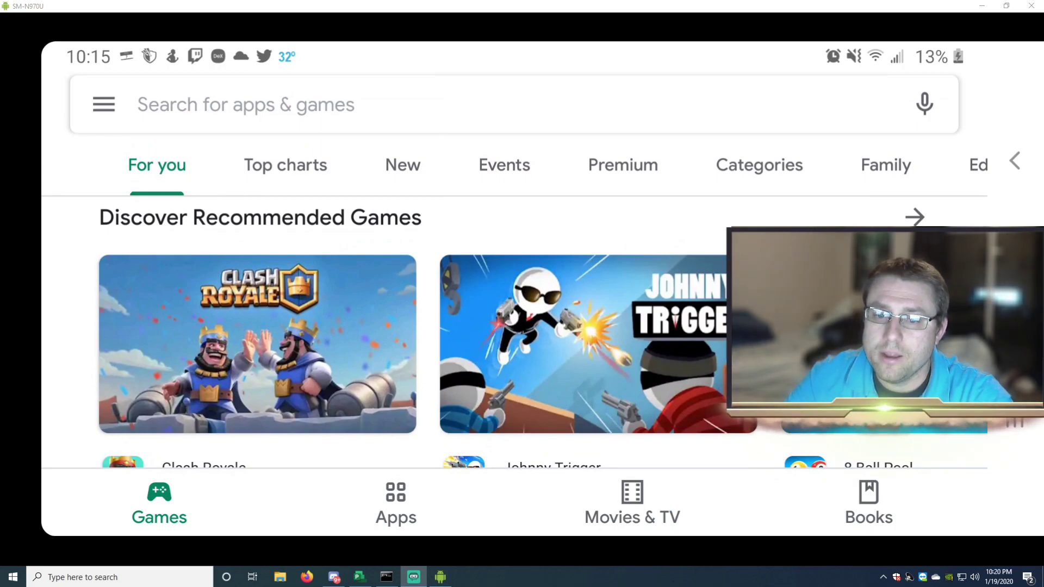
scroll(514, 327, down, 2)
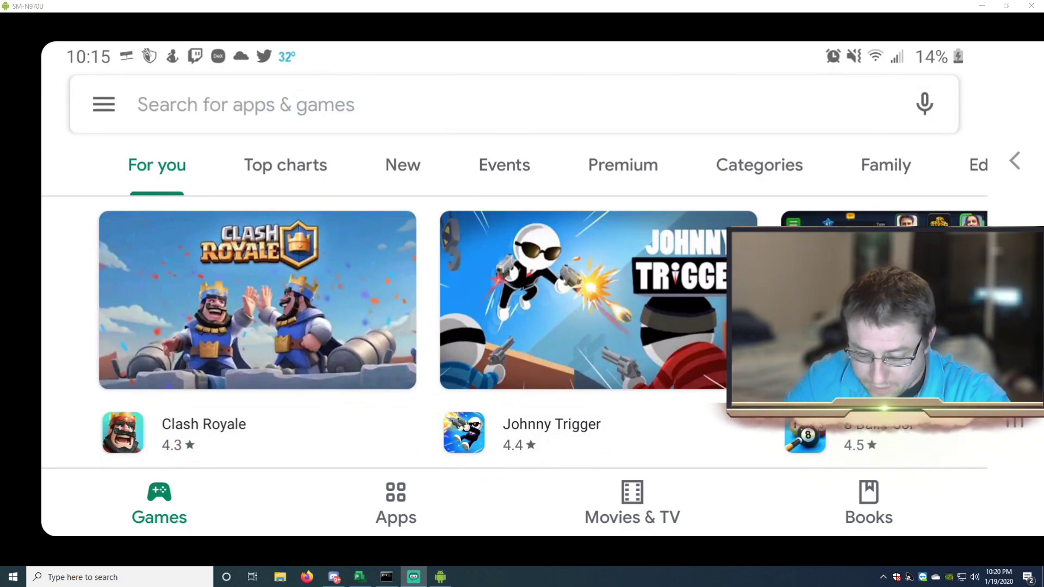
- Search the store for "class" and open the ClassicBoy (Emulator) listing
click(245, 104)
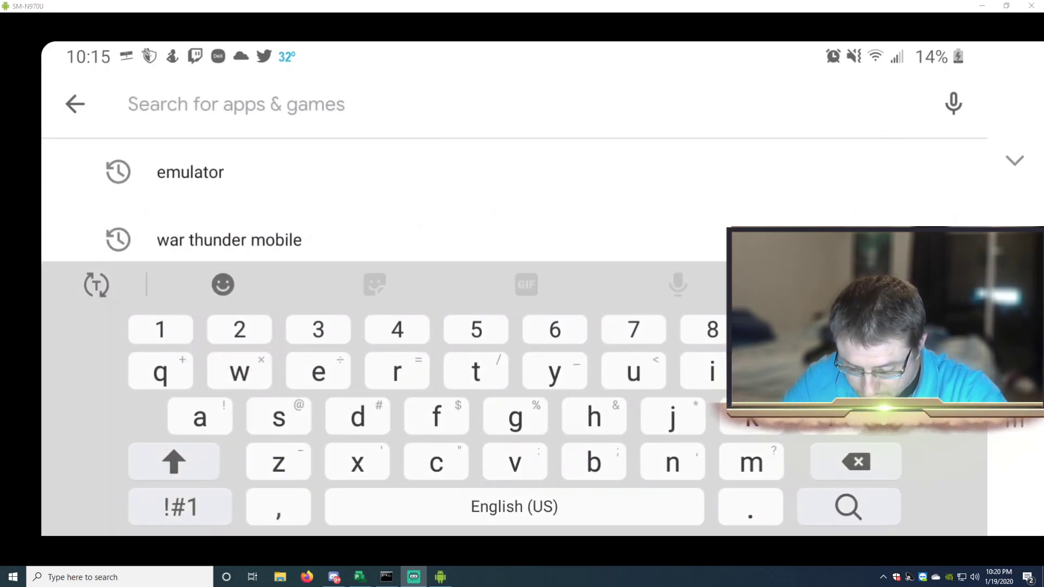
text(class)
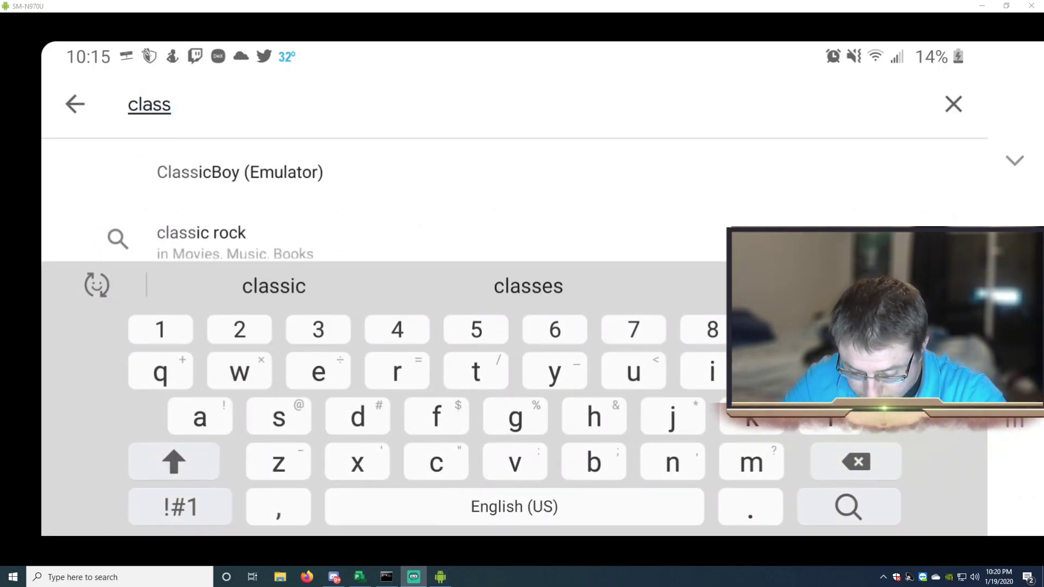
click(240, 172)
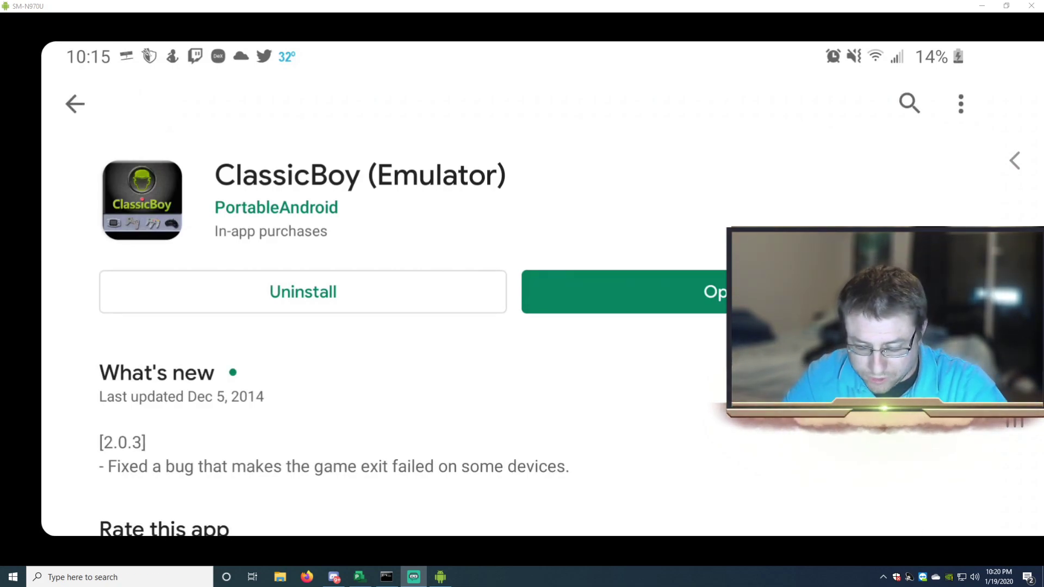
- Launch the installed ClassicBoy emulator from its store page
scroll(515, 337, down, 2)
scroll(514, 338, up, 2)
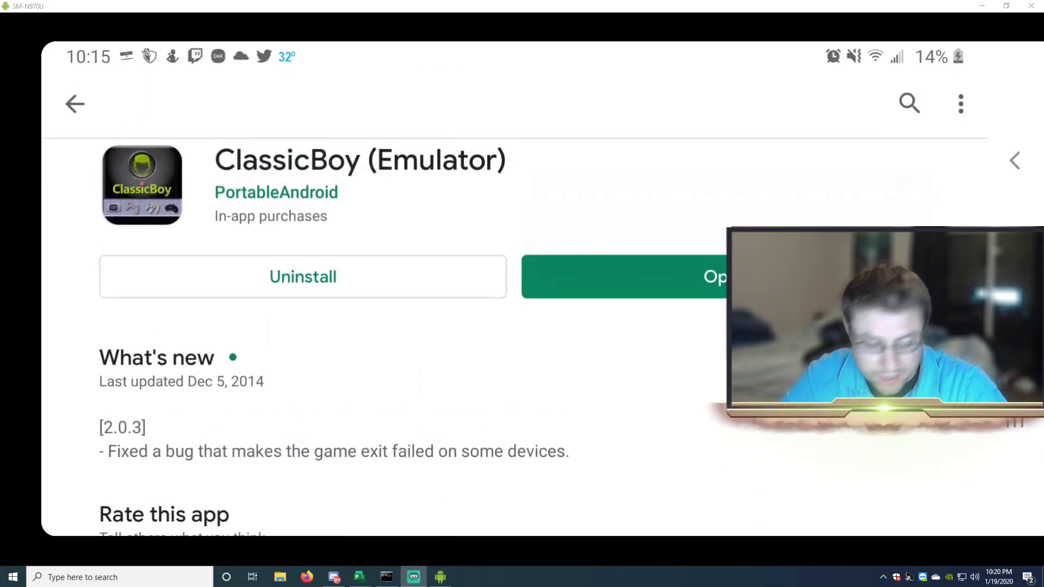
scroll(413, 338, down, 4)
scroll(413, 337, up, 4)
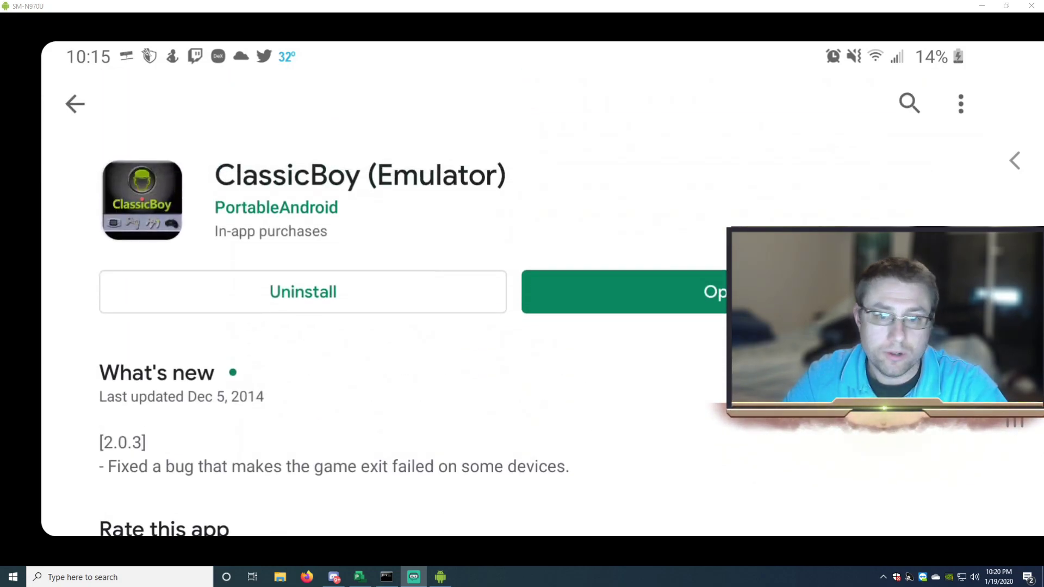
click(626, 292)
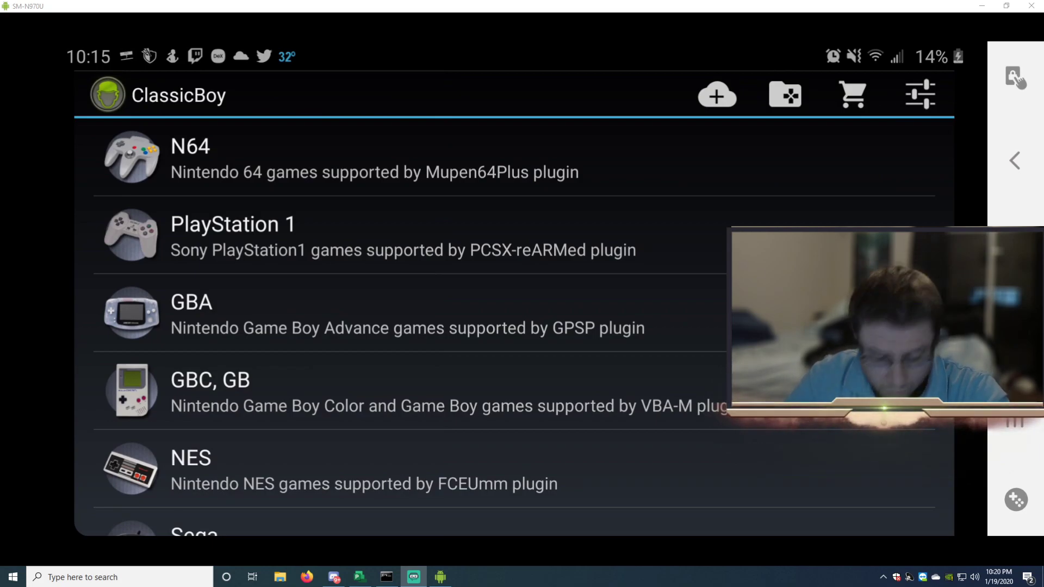
- Examine the full list of console systems and plugins that ClassicBoy supports
scroll(514, 326, down, 2)
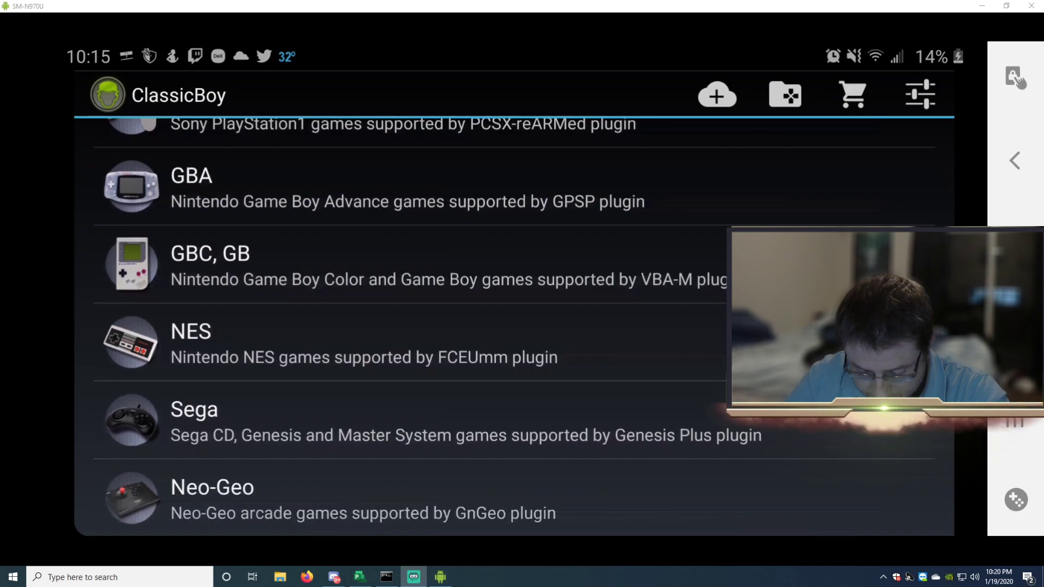
scroll(514, 326, up, 3)
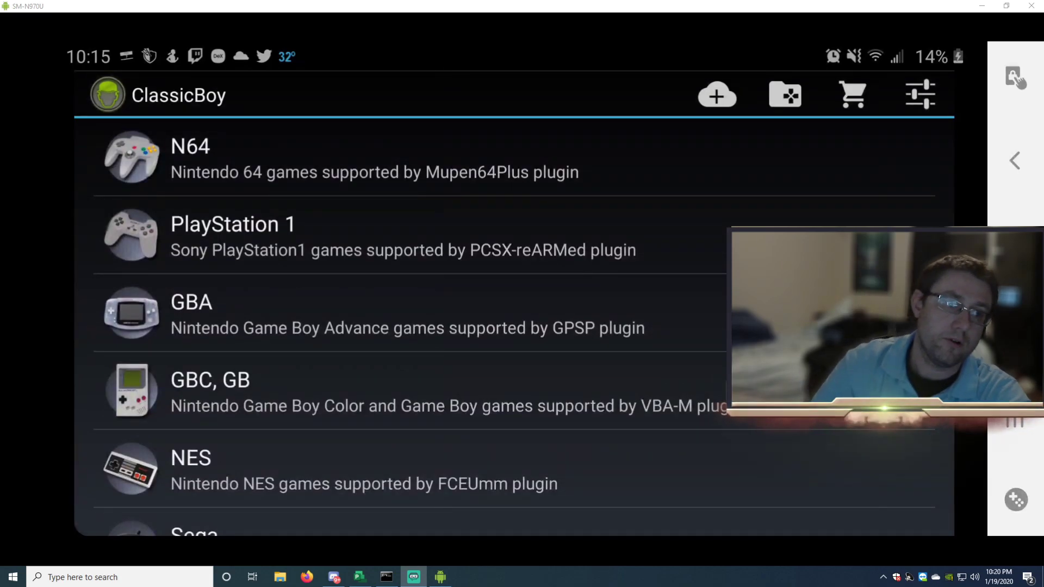
scroll(514, 326, down, 1)
scroll(514, 326, down, 2)
scroll(514, 326, up, 3)
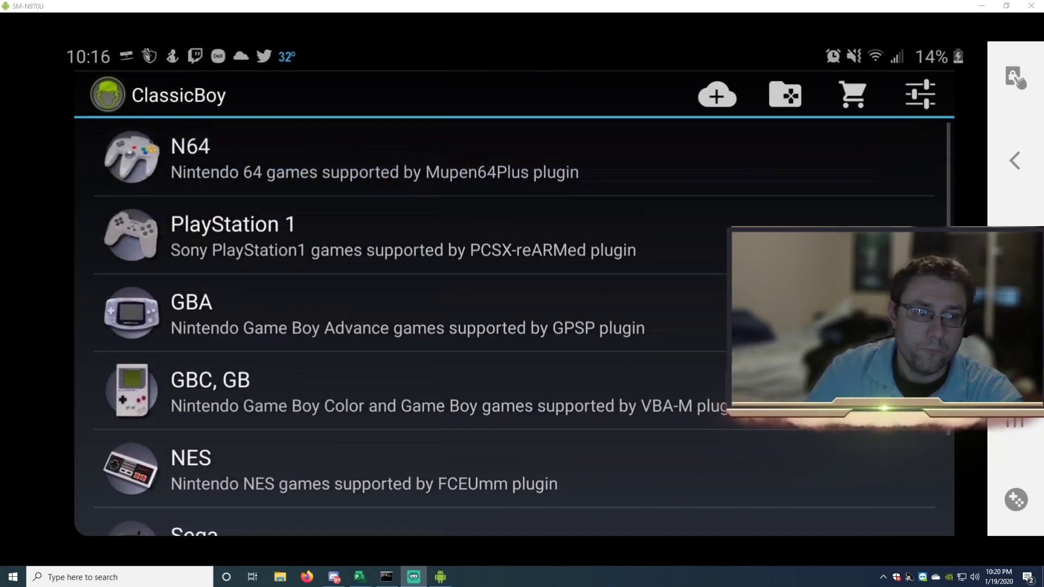
scroll(514, 326, down, 2)
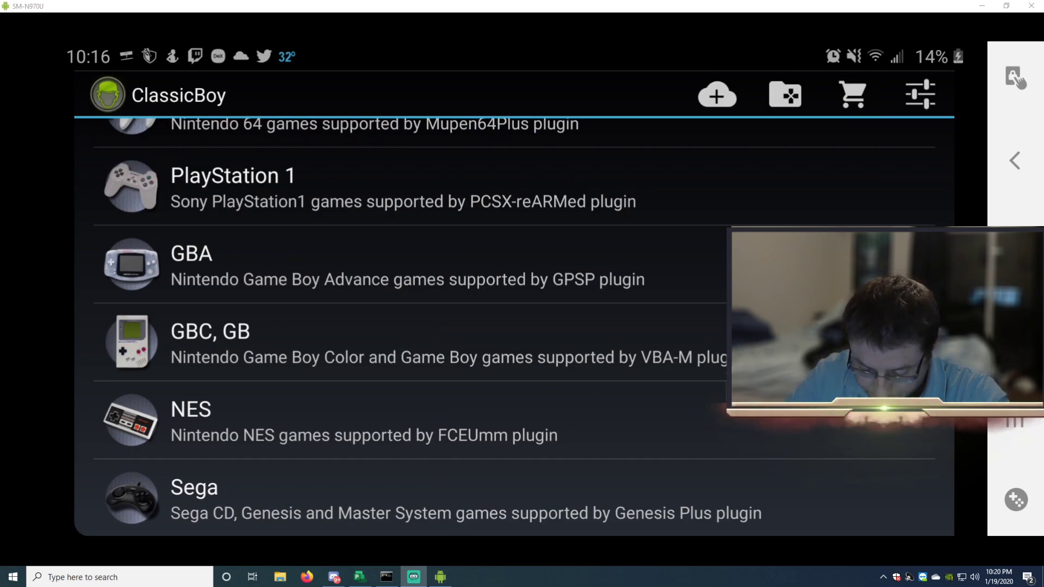
scroll(514, 326, down, 2)
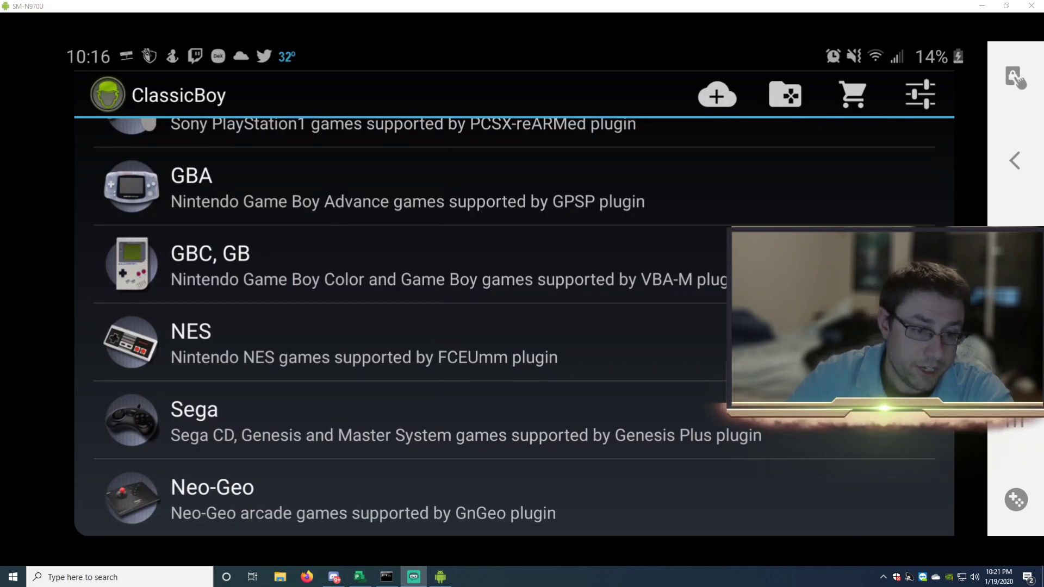
scroll(514, 326, up, 3)
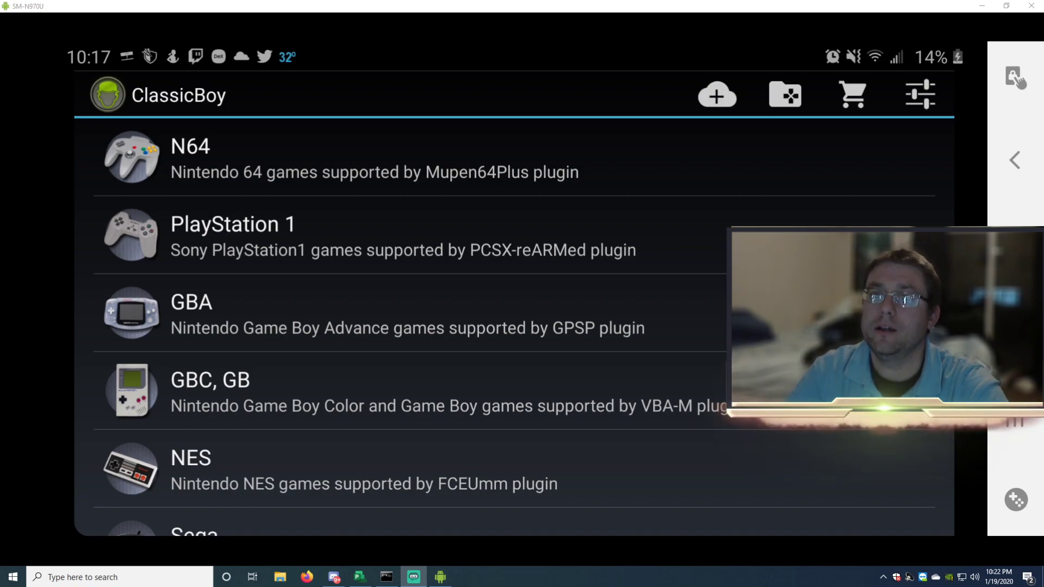
- Minimize the phone mirror and browse to the Phone storage of the Galaxy Note10 in File Explorer
click(980, 8)
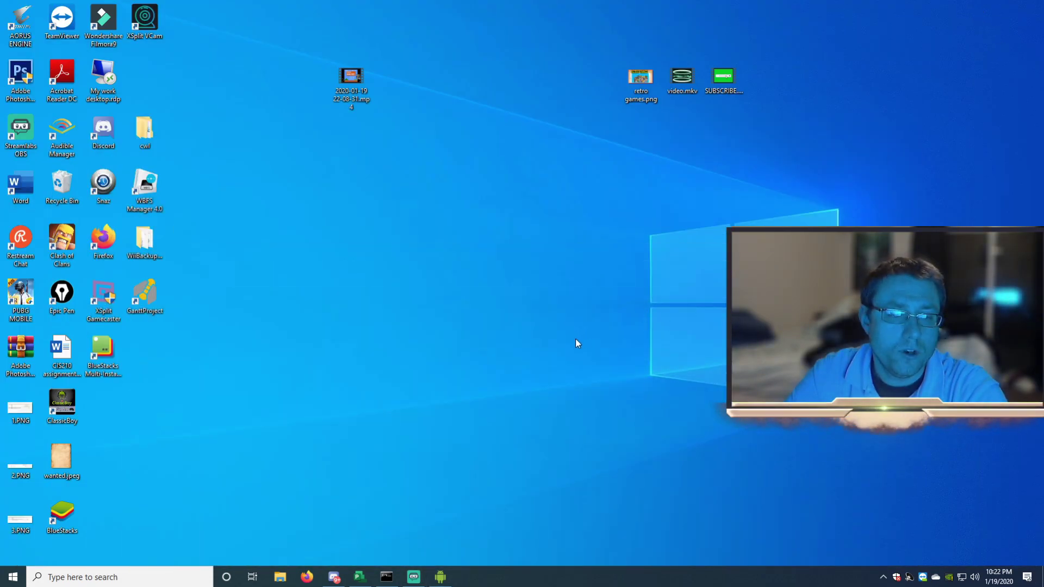
click(280, 577)
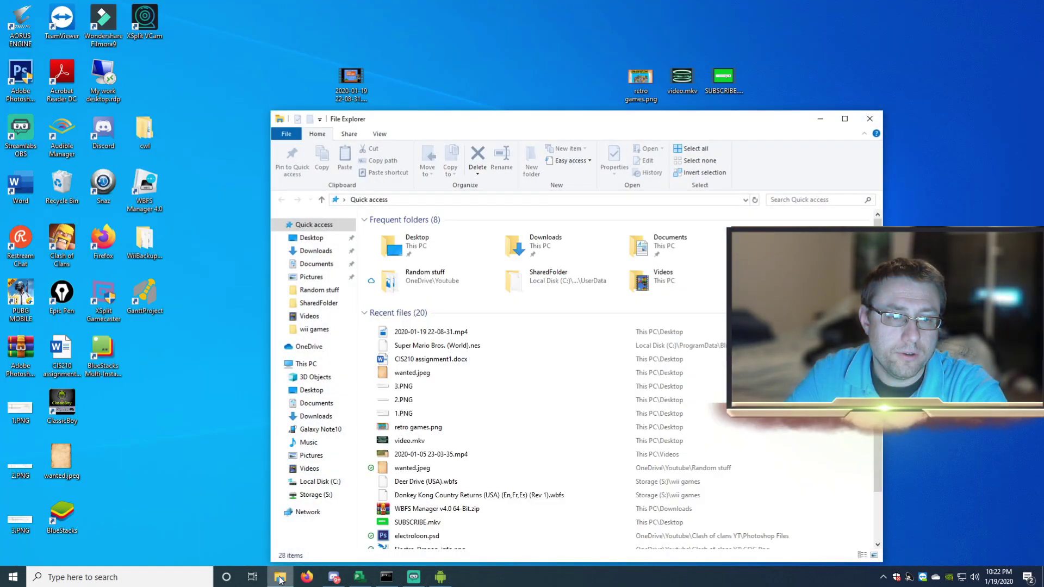
drag(555, 120, 641, 70)
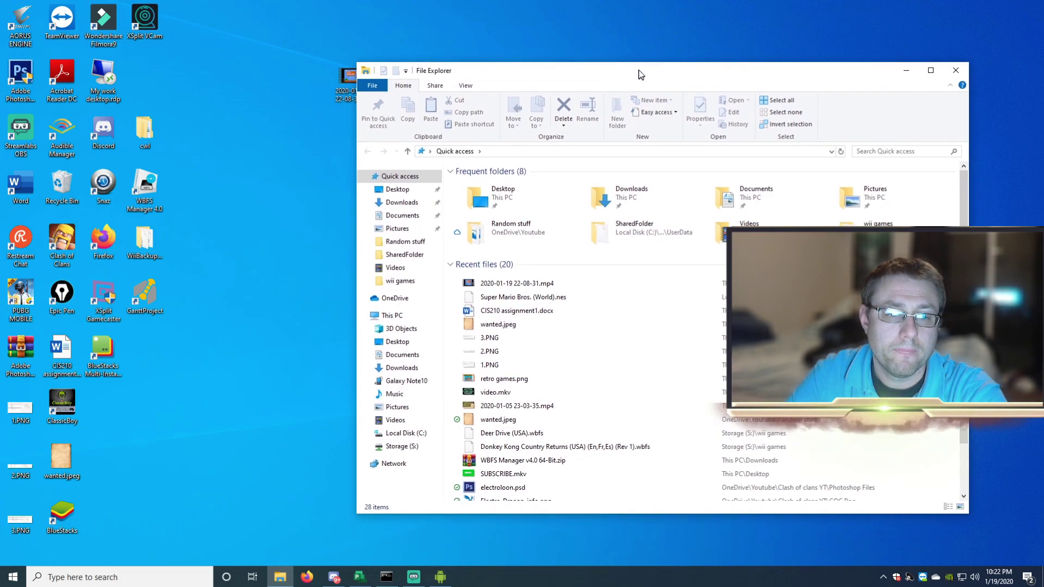
click(403, 384)
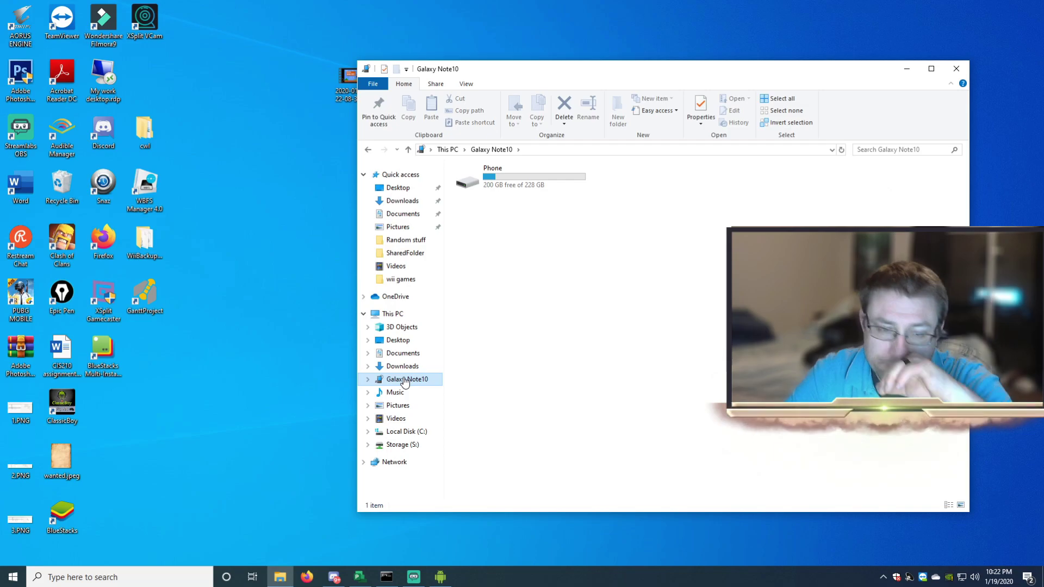
double_click(508, 175)
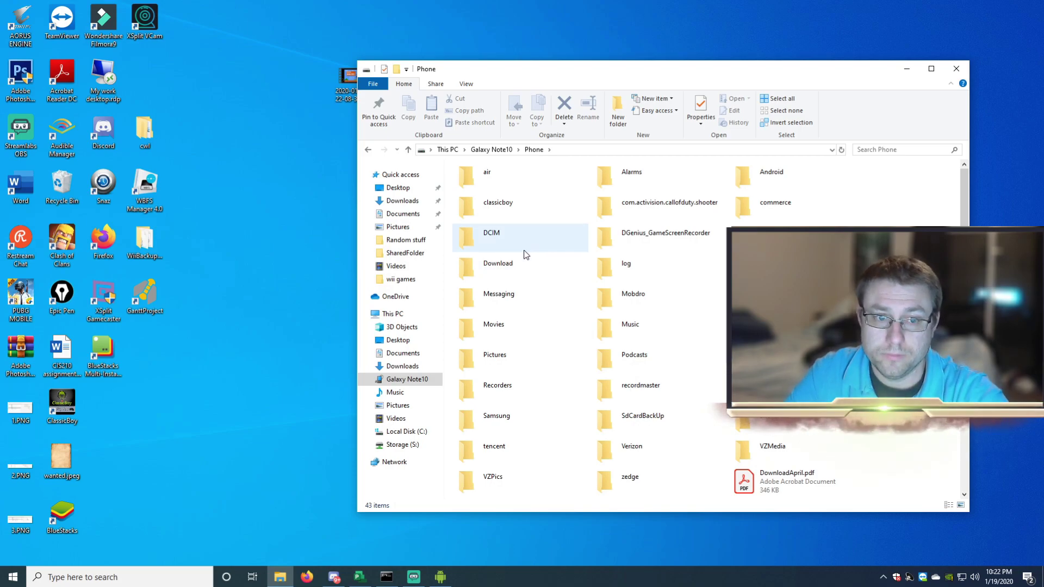
- Open the roms folder under classicboy > NES and select the Super Mario Bros. (World).nes file
click(511, 208)
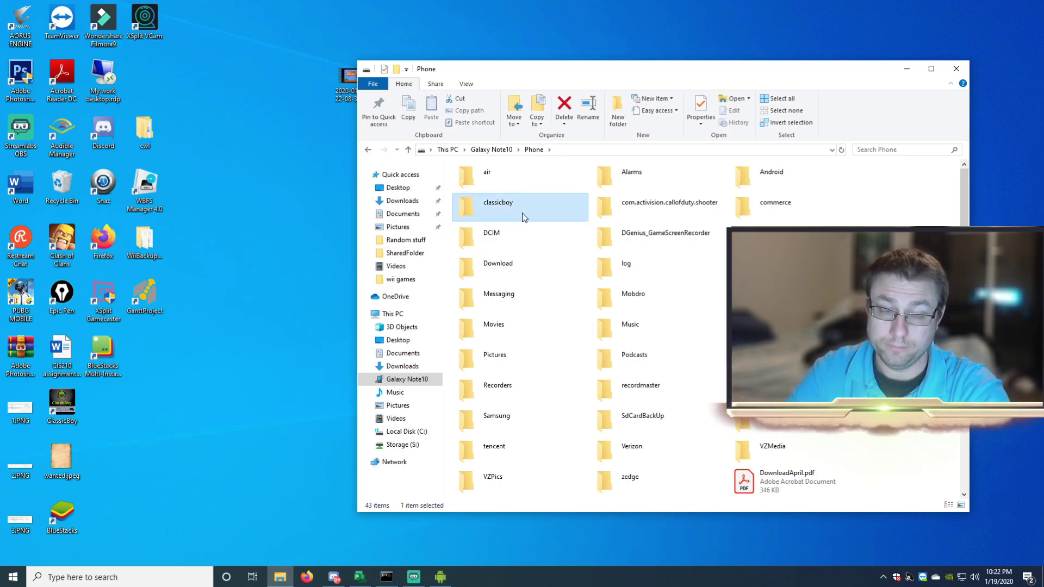
double_click(519, 206)
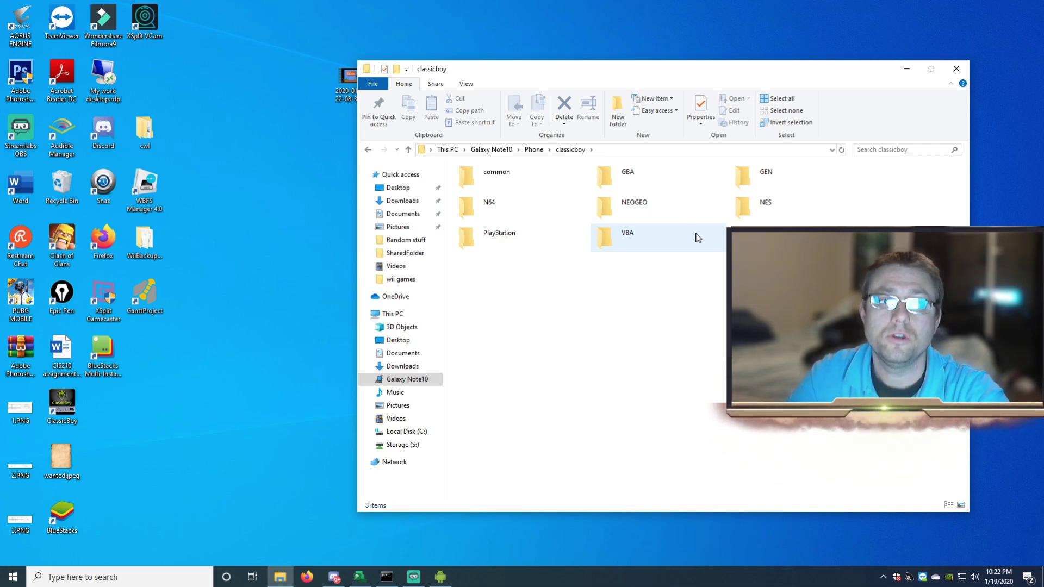
double_click(748, 210)
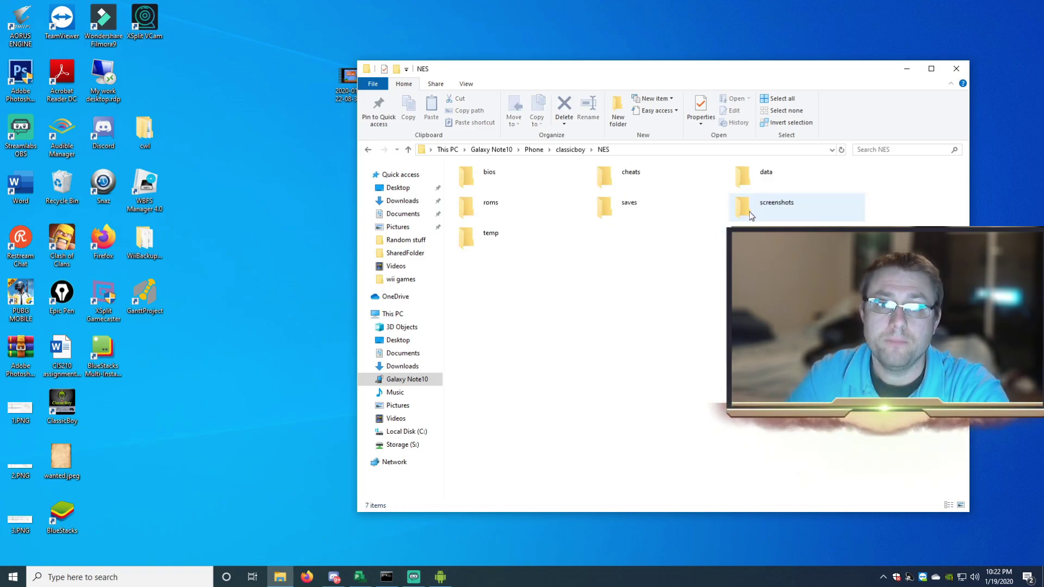
double_click(490, 207)
click(501, 183)
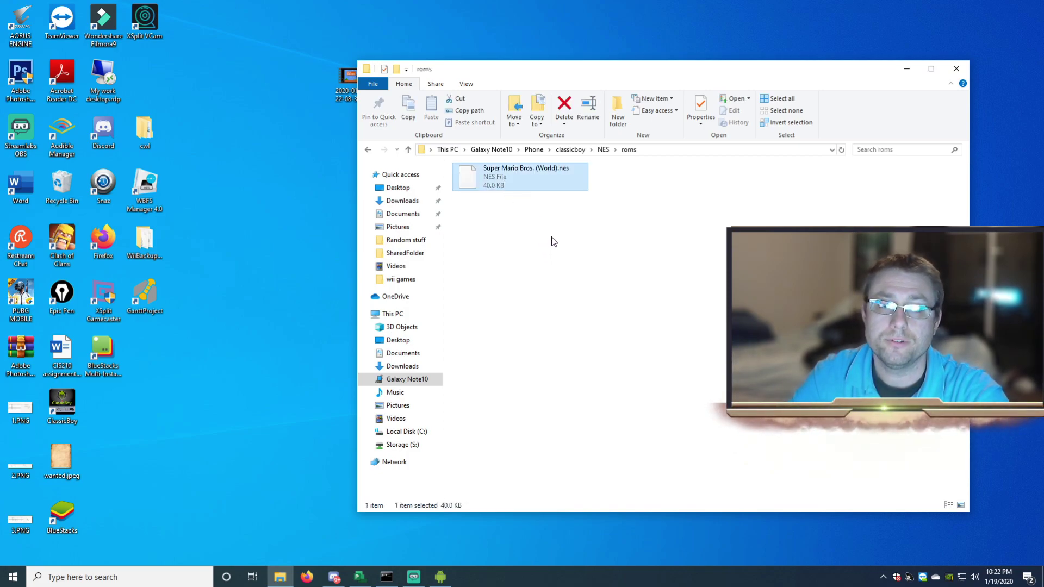
- Return to the phone mirror and open the NES console page in ClassicBoy
click(563, 247)
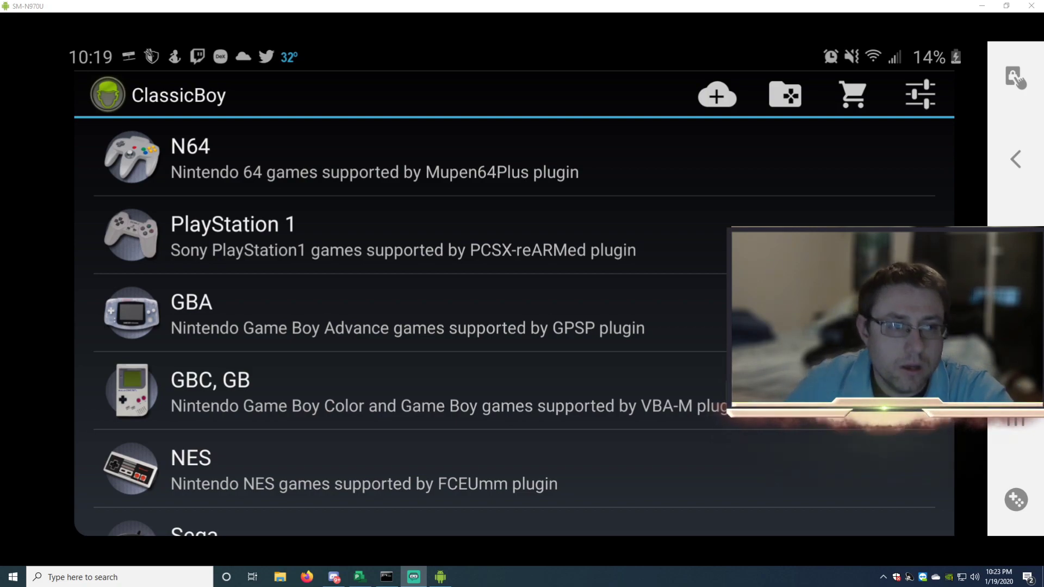
scroll(514, 326, down, 2)
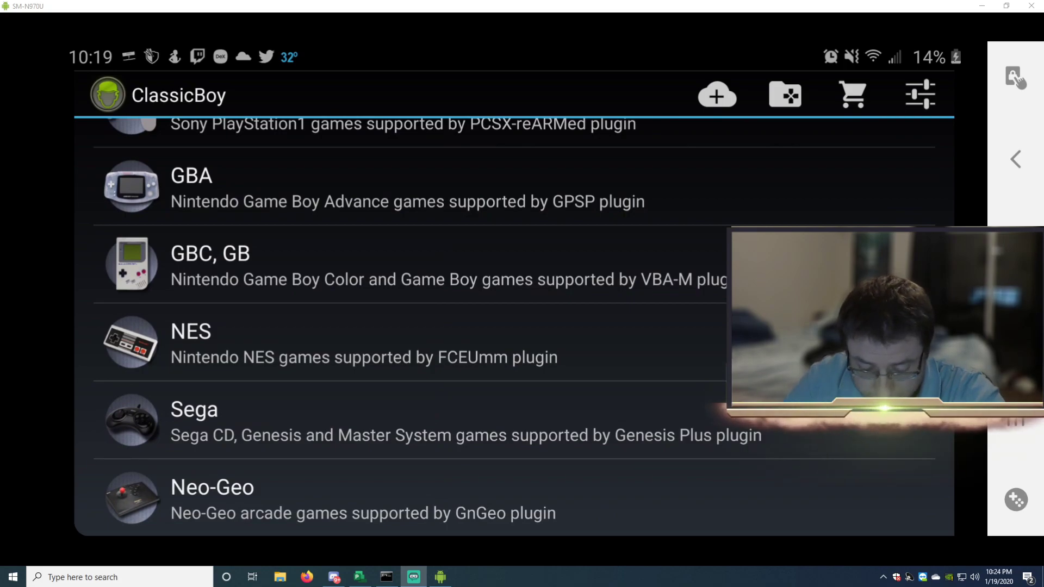
click(365, 343)
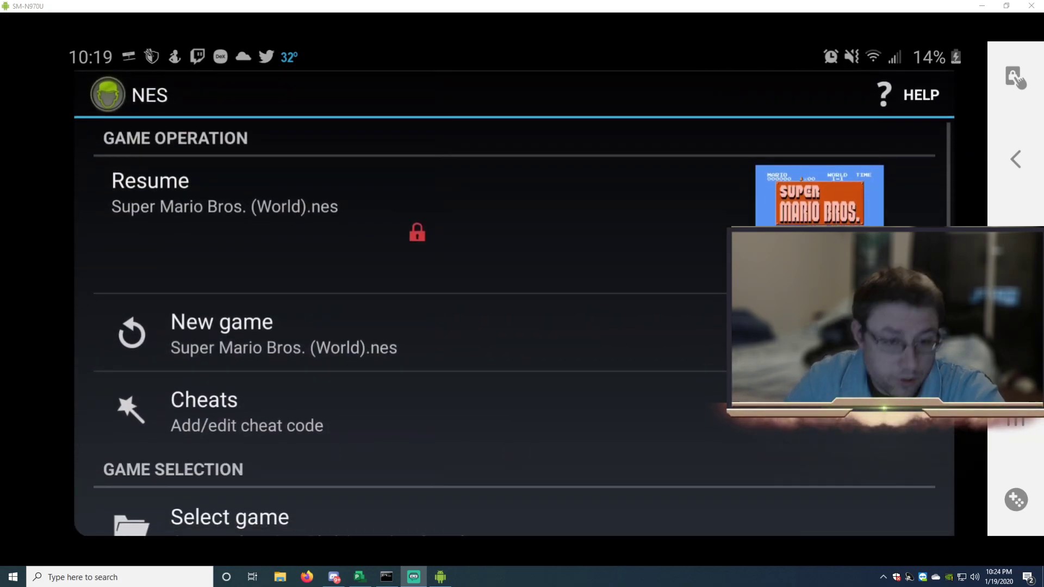
- Select Super Mario Bros. (World).nes from the classicboy/NES/roms folder as the game to play
scroll(513, 326, down, 5)
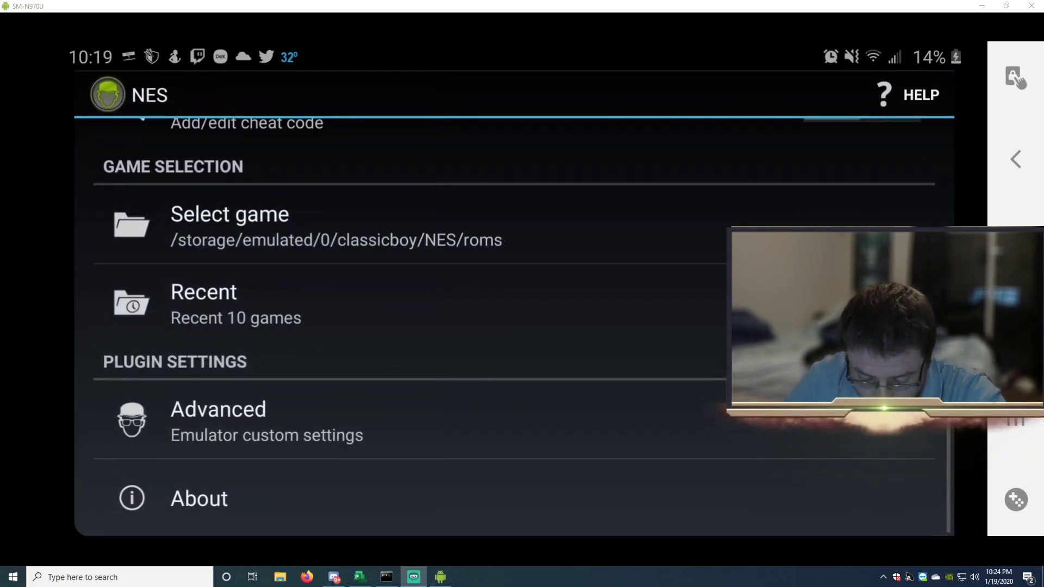
scroll(514, 326, up, 4)
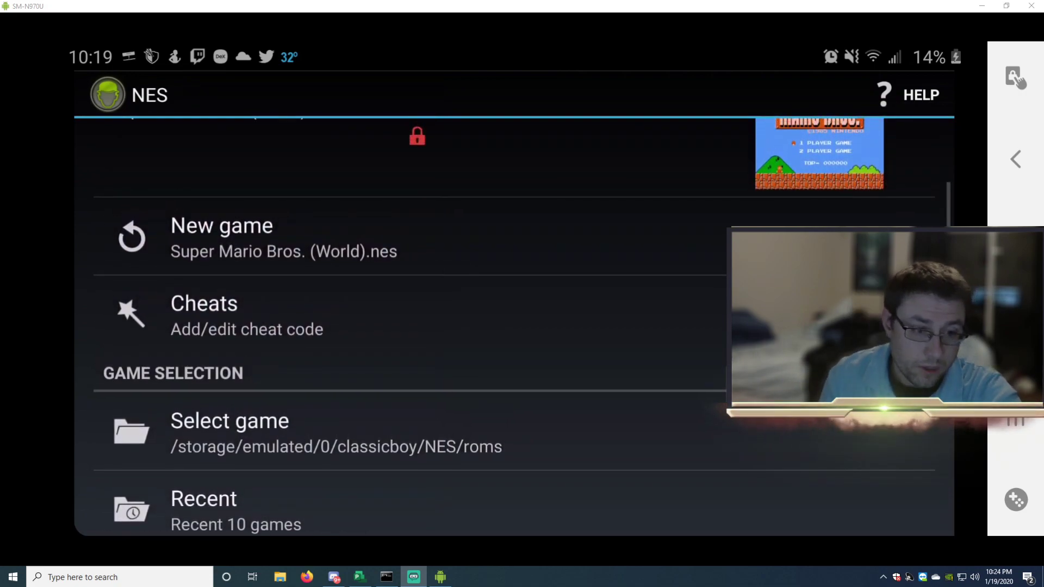
scroll(513, 326, down, 3)
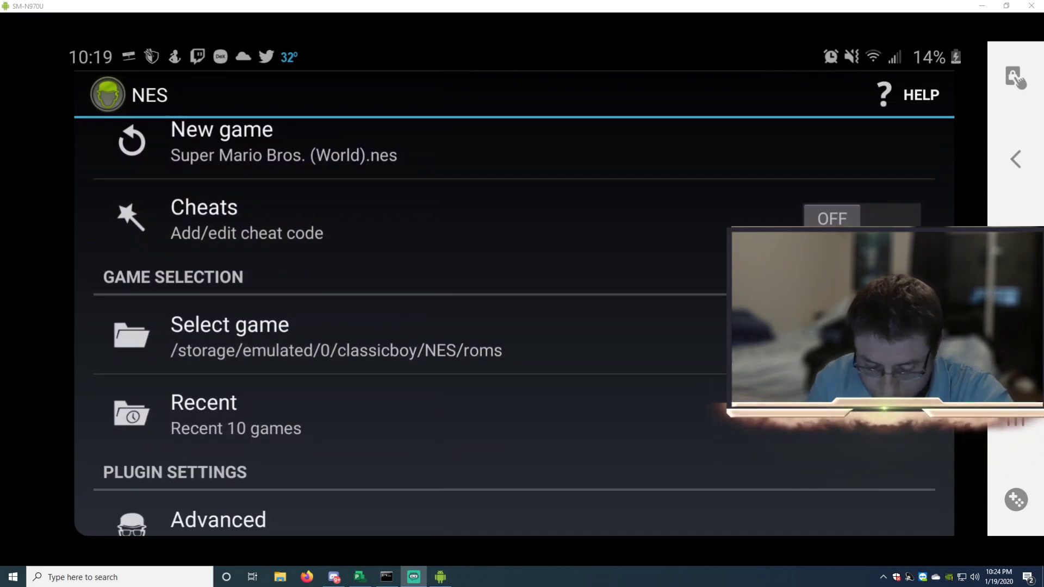
click(299, 331)
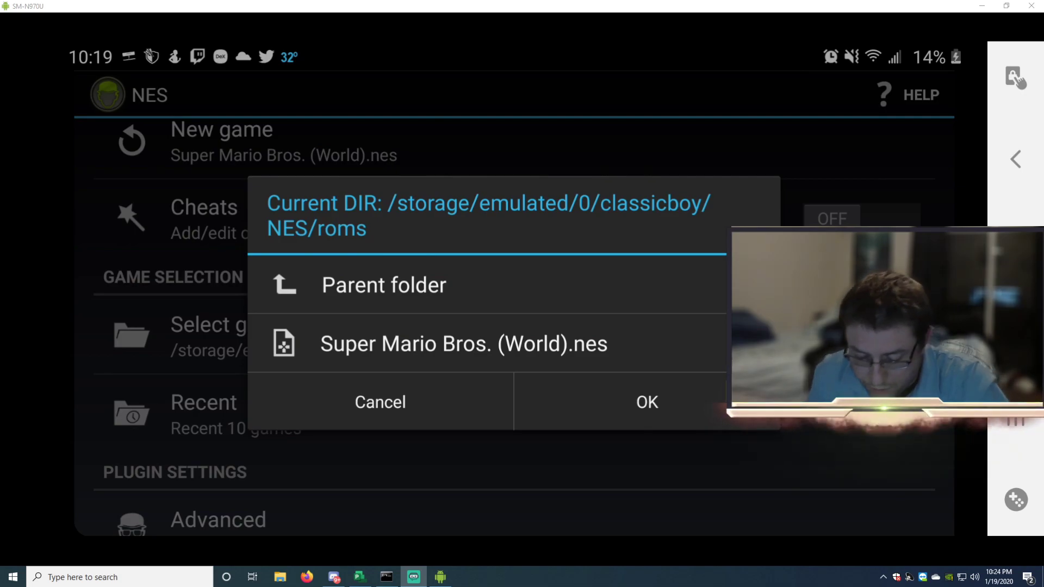
click(464, 343)
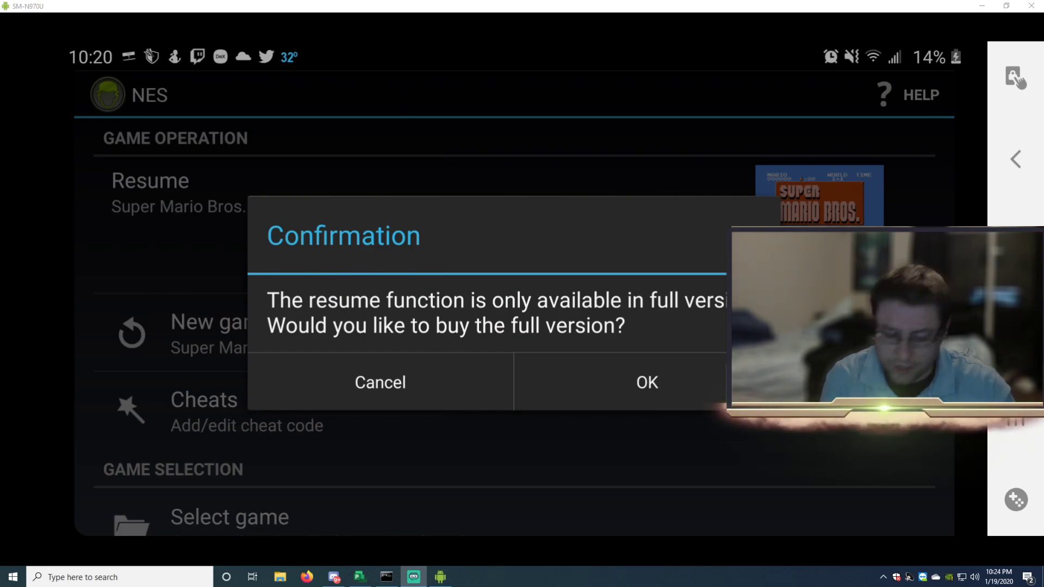
- Try to resume Super Mario Bros. (World).nes and decline buying the full version
key(Escape)
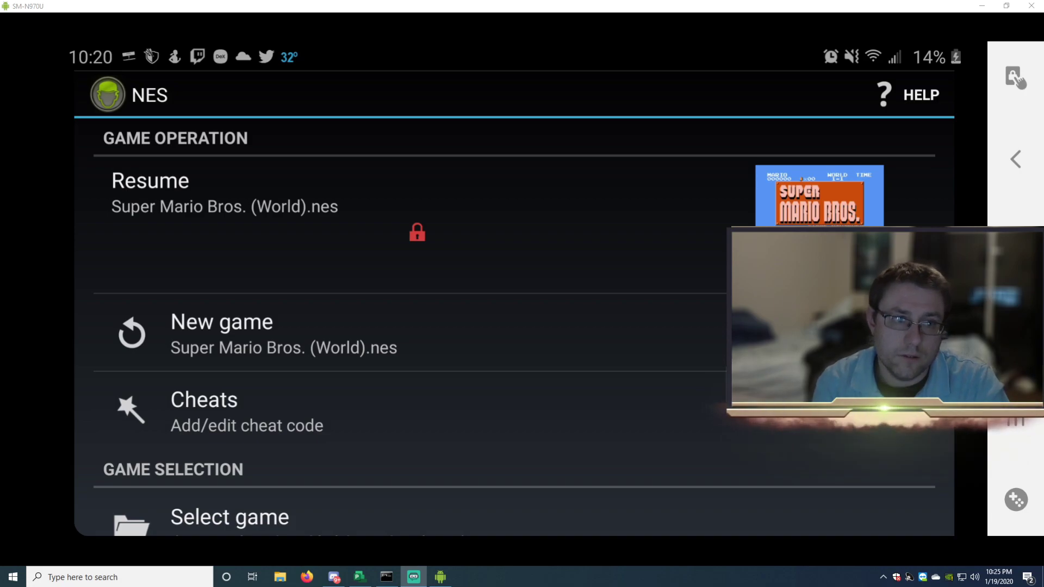
key(Return)
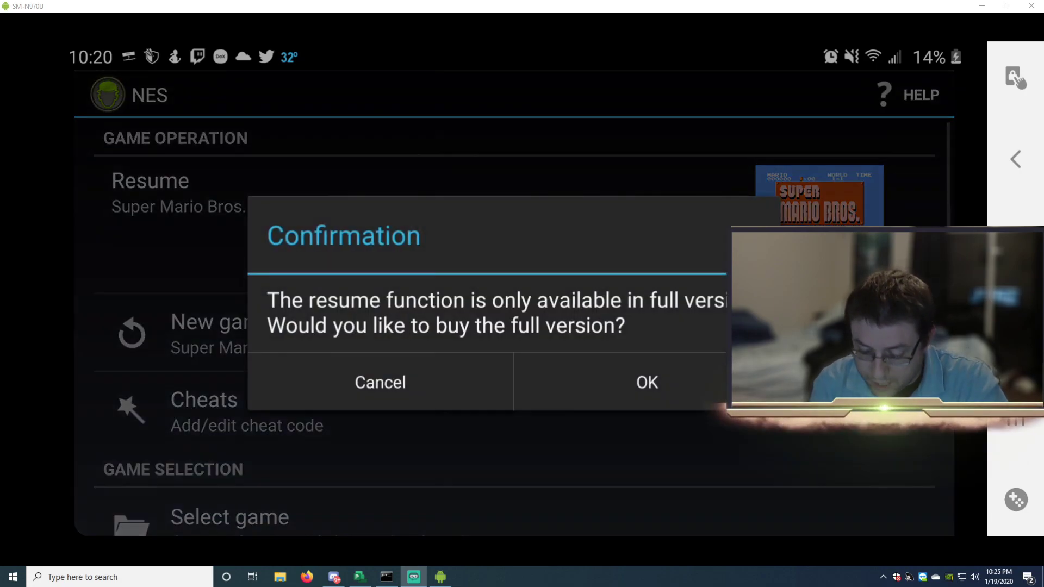
key(Escape)
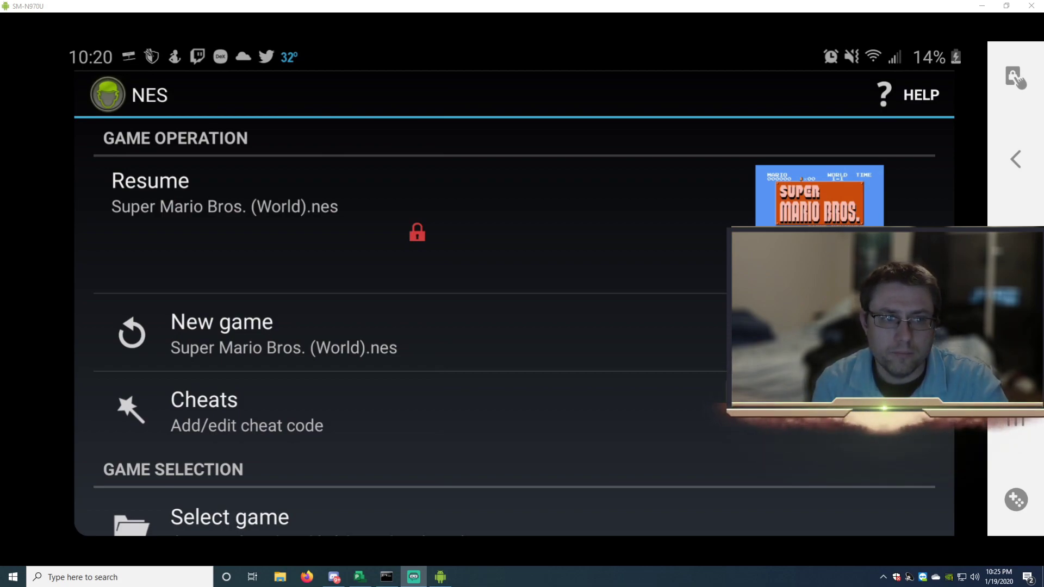
- Examine the game operation, game selection and plugin settings on the NES page, including the Cheats editor
scroll(513, 327, down, 3)
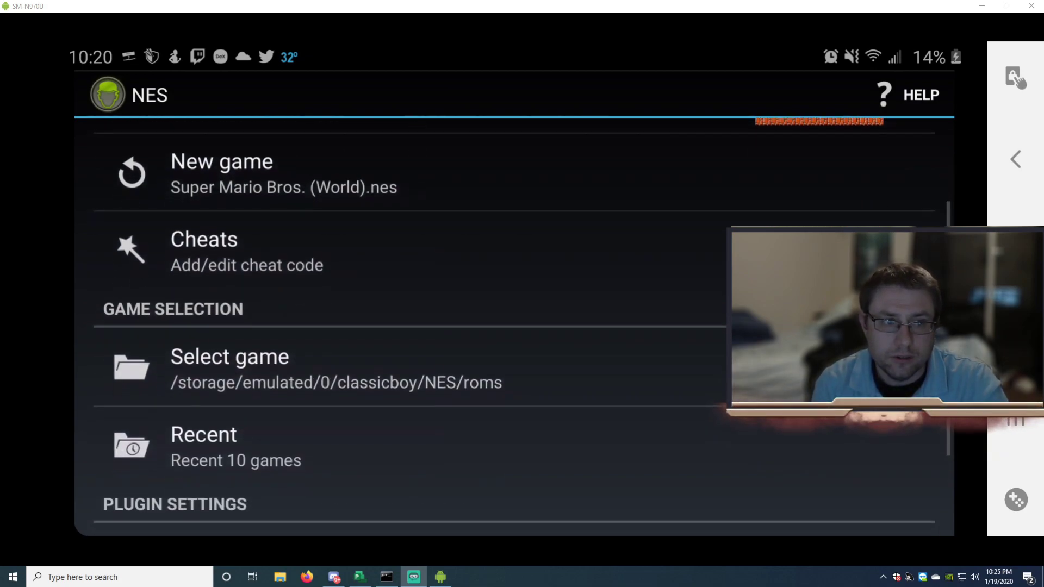
scroll(514, 326, up, 1)
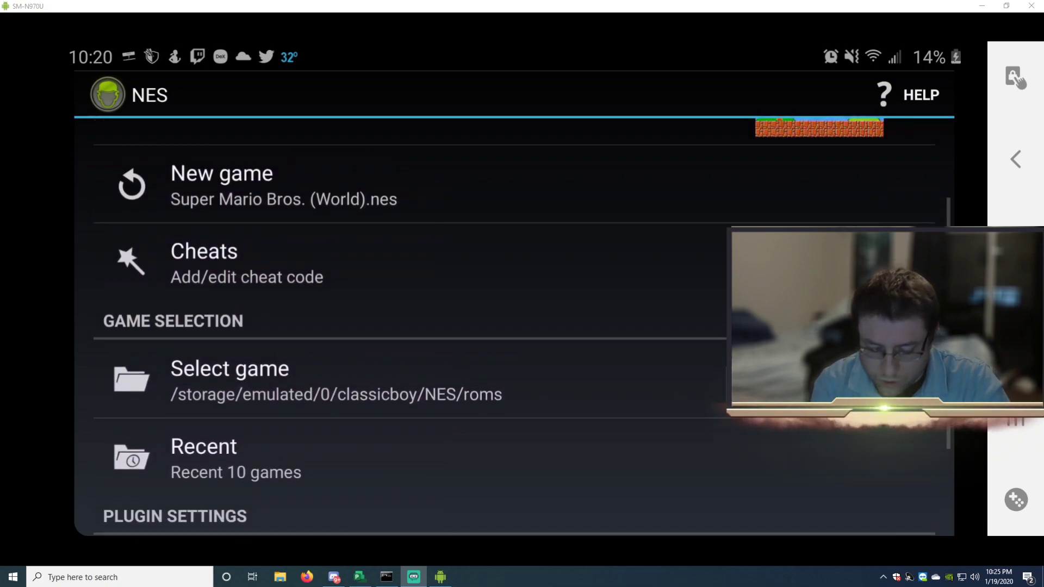
scroll(514, 326, down, 1)
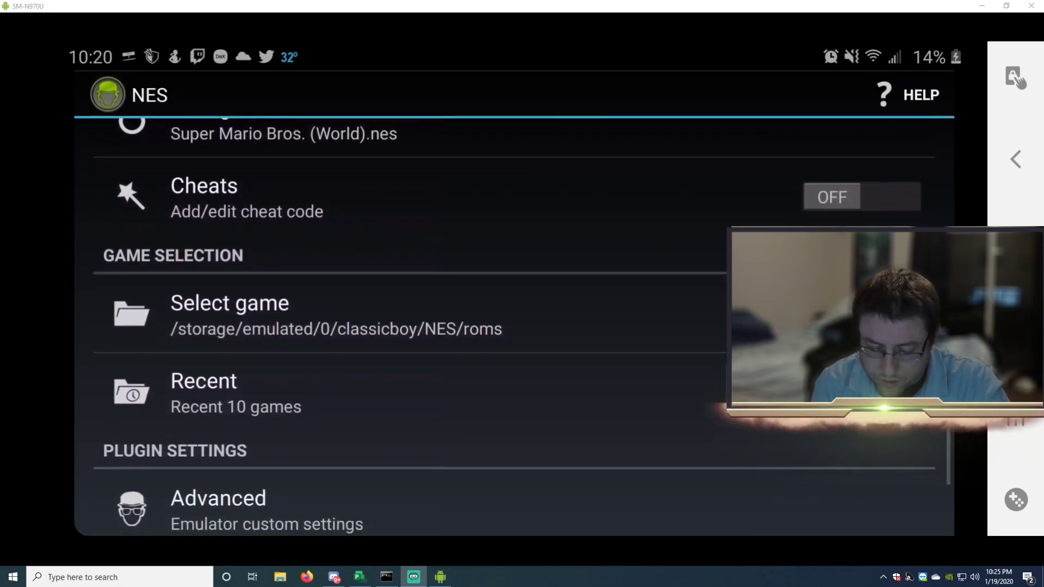
scroll(514, 326, up, 2)
scroll(513, 326, up, 2)
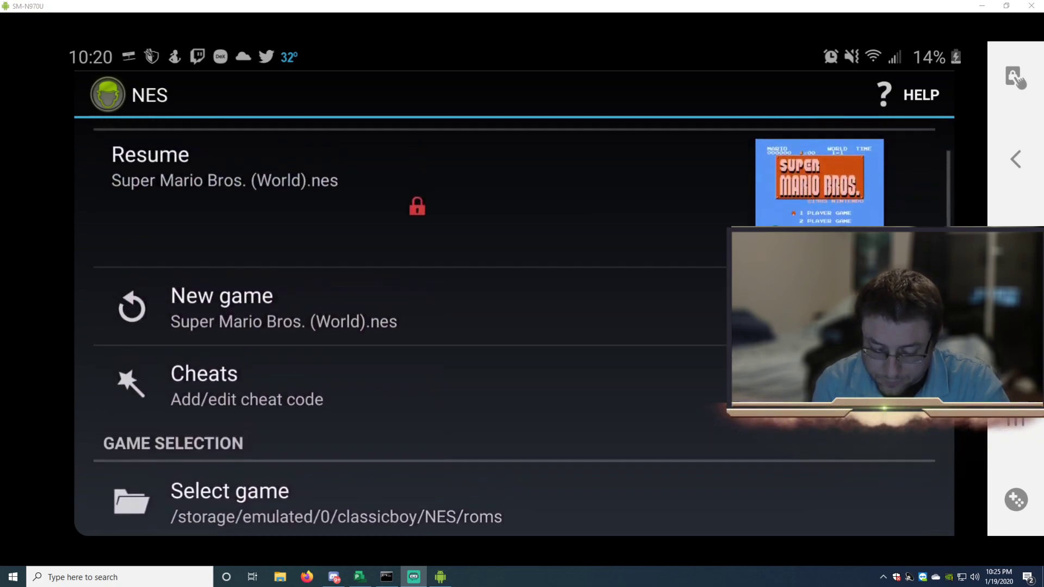
scroll(514, 327, down, 4)
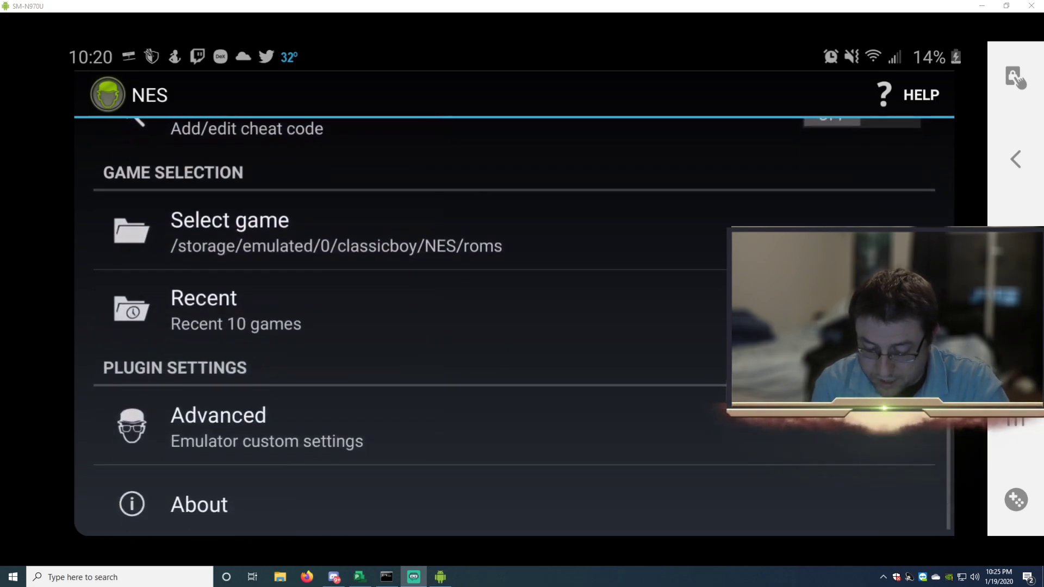
click(236, 311)
click(514, 382)
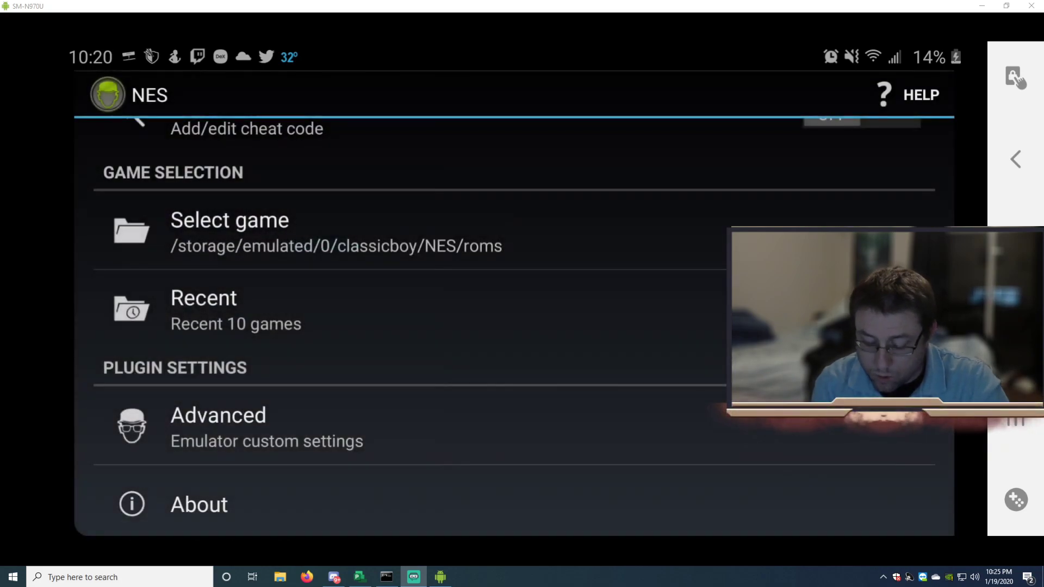
scroll(514, 327, down, 1)
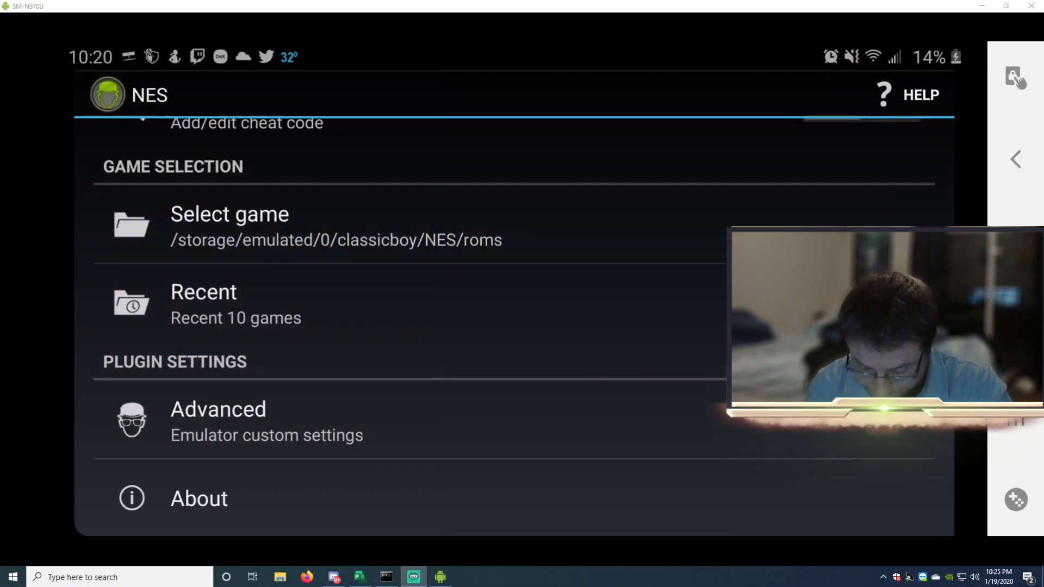
scroll(514, 326, up, 3)
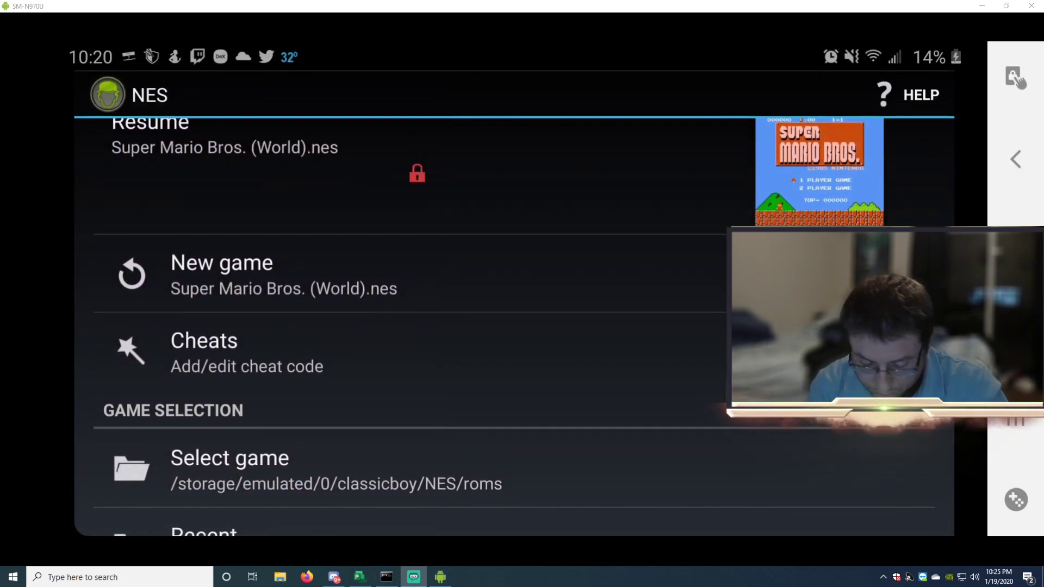
click(247, 353)
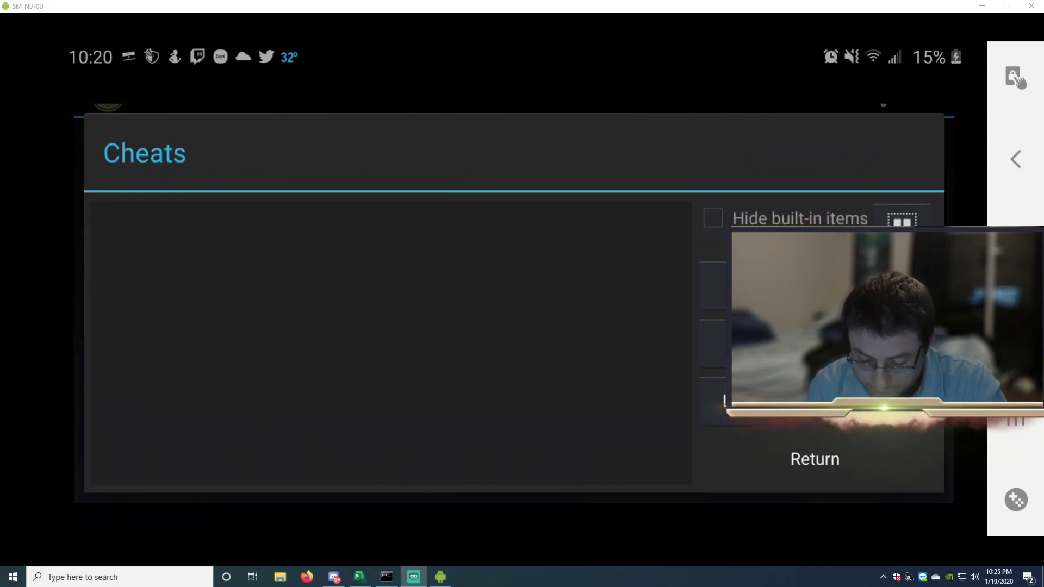
key(Escape)
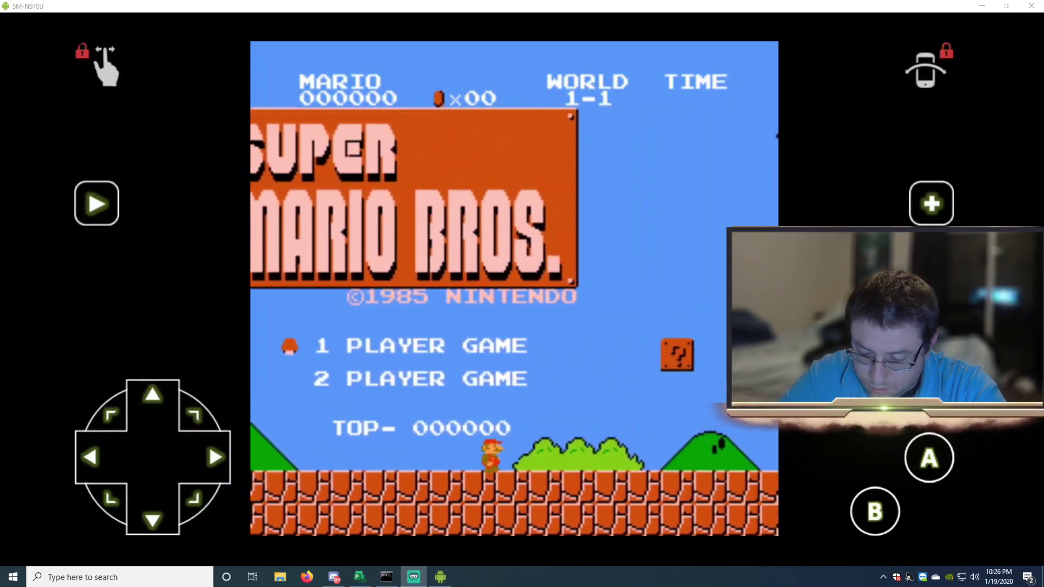
- Start a one-player Super Mario Bros. game and move Mario forward through World 1-1, jumping over the pipes
key(Return)
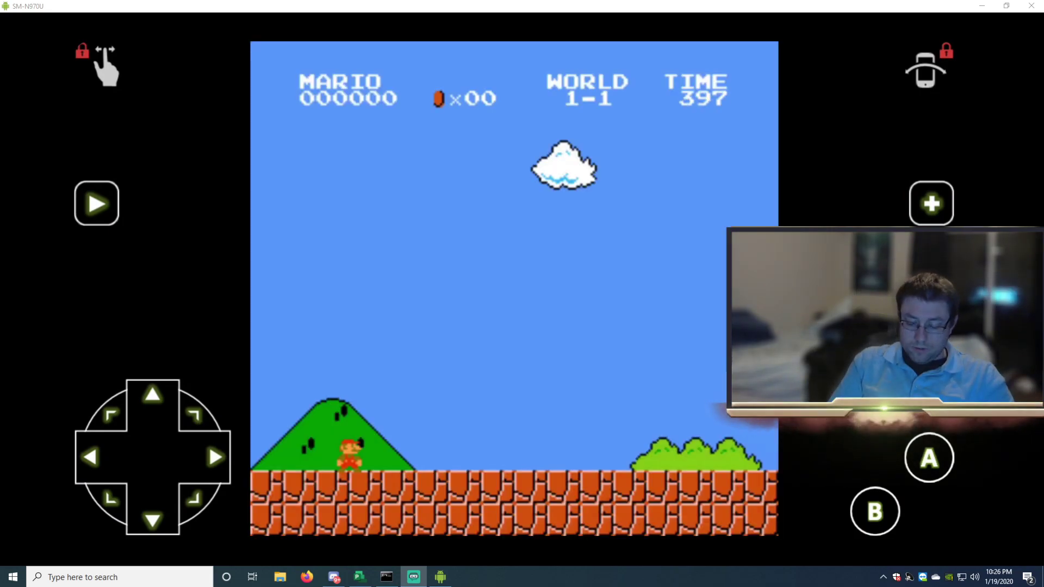
key(Right)
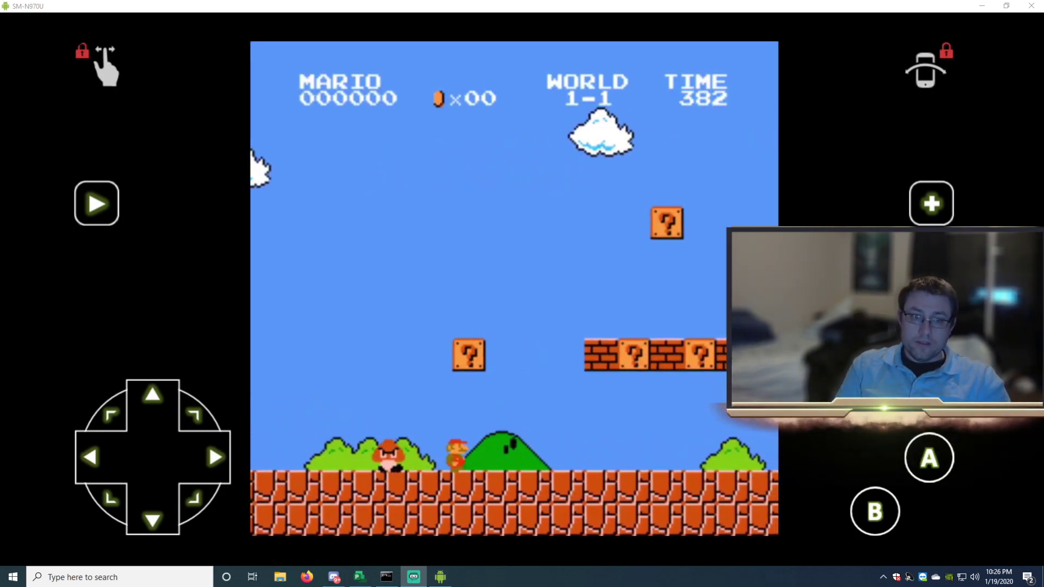
key(Right)
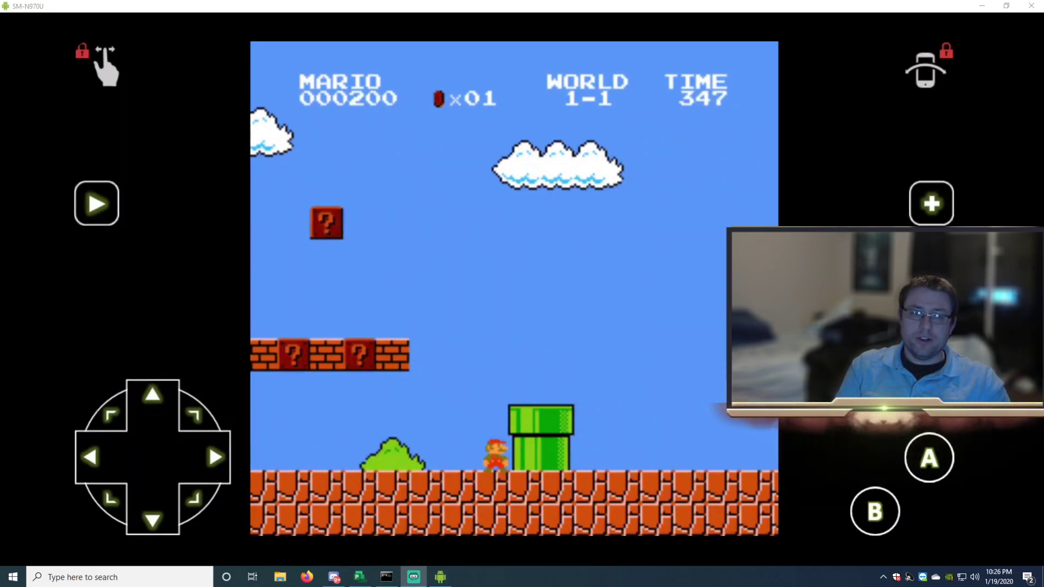
key(ctrl+Up)
key(ctrl+Up)
key(ctrl+Up)
key(ctrl+Up)
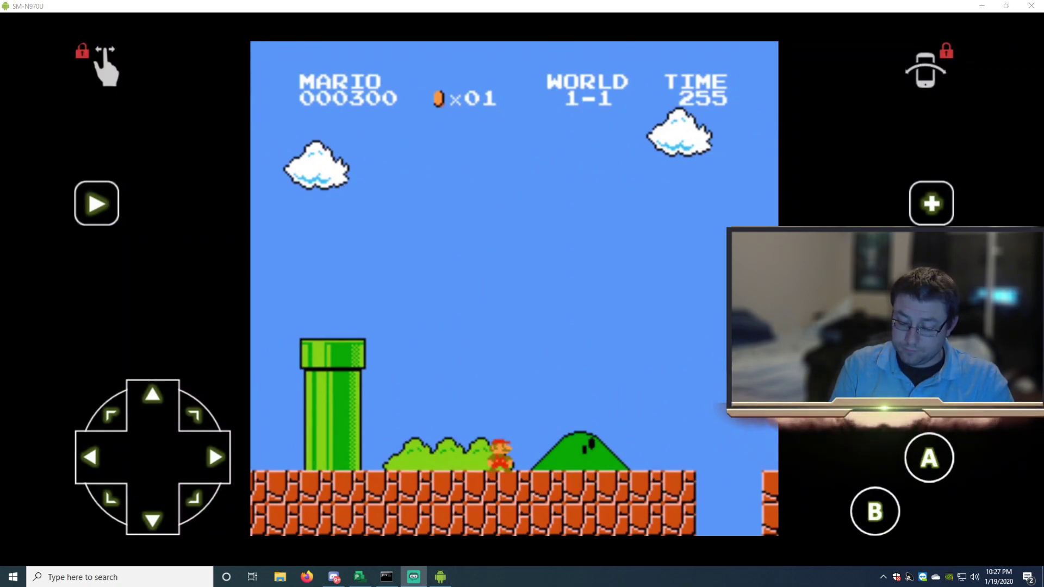
- Reset the running Super Mario Bros. game and confirm losing the current state
key(Escape)
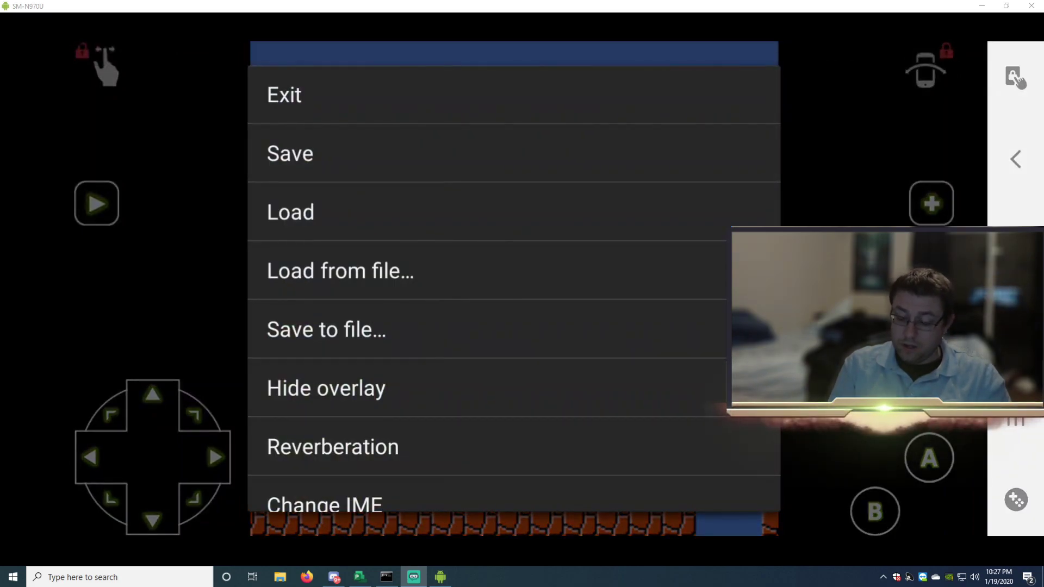
scroll(514, 288, down, 2)
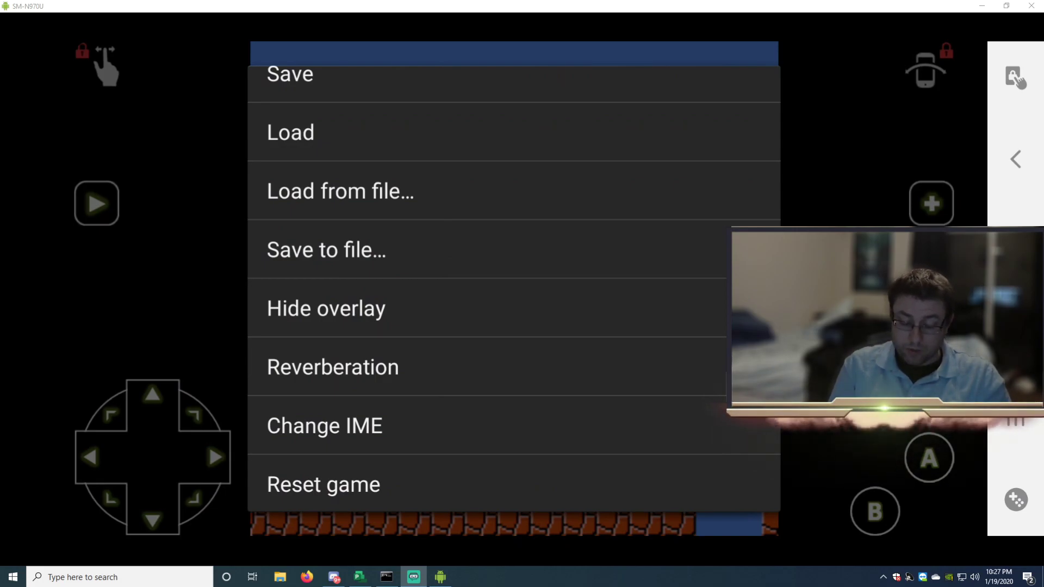
click(324, 485)
click(647, 368)
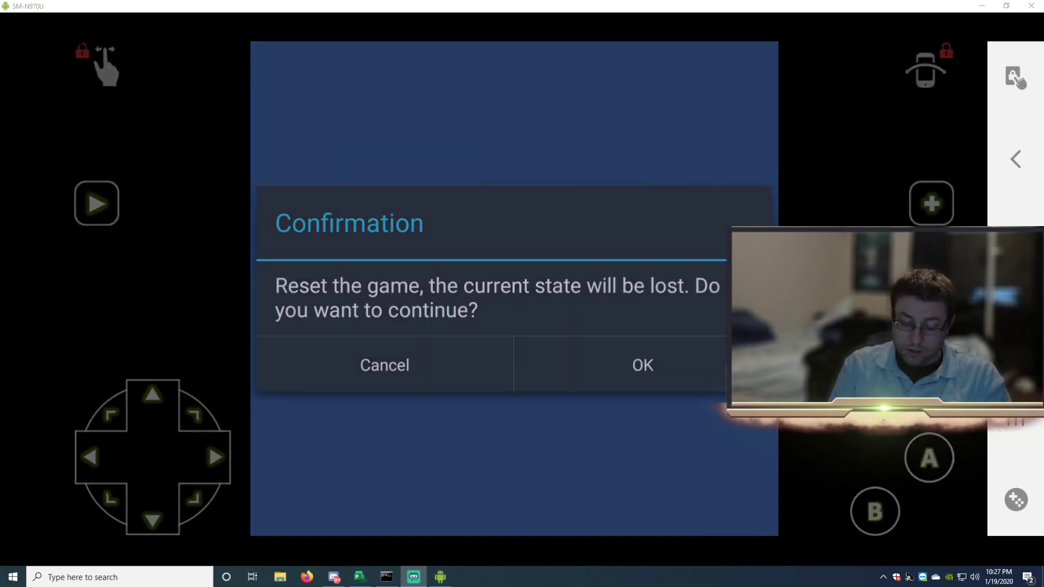